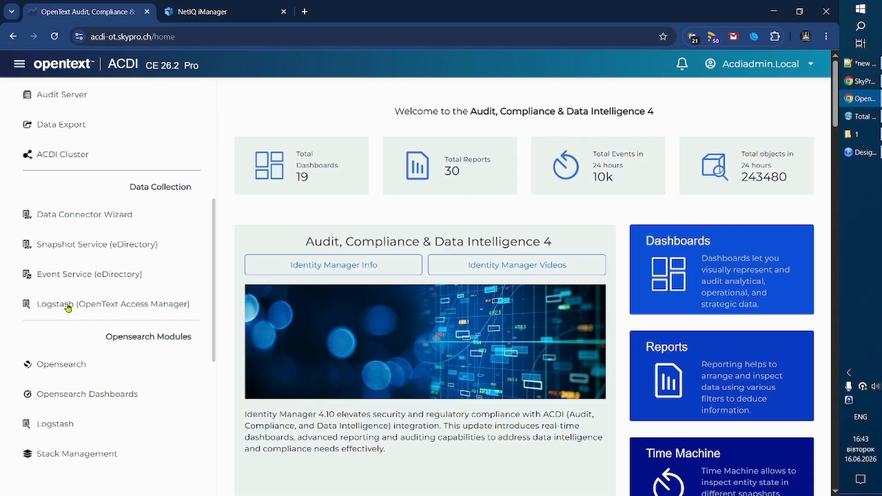
Download the AuditDriver packages from the Event Service (eDirectory) settings and show the archive in its folder.
{"action": "left_click", "coordinate": [106, 275]}
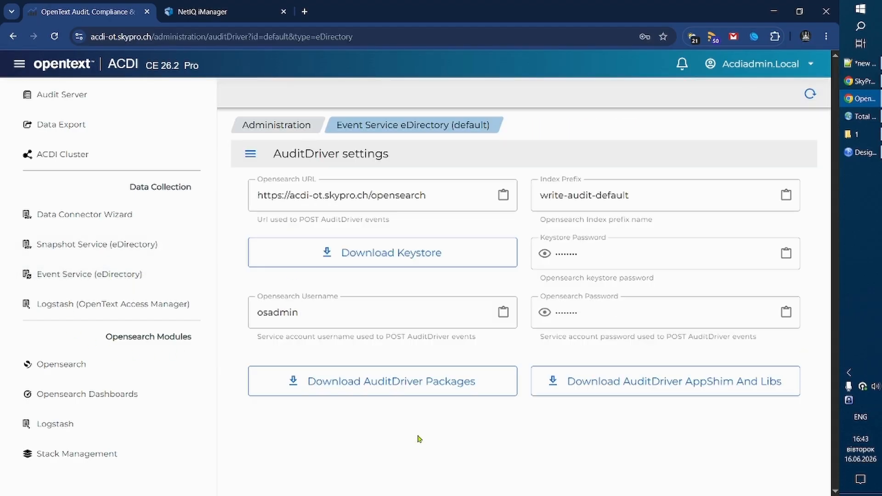
{"action": "left_click", "coordinate": [397, 385]}
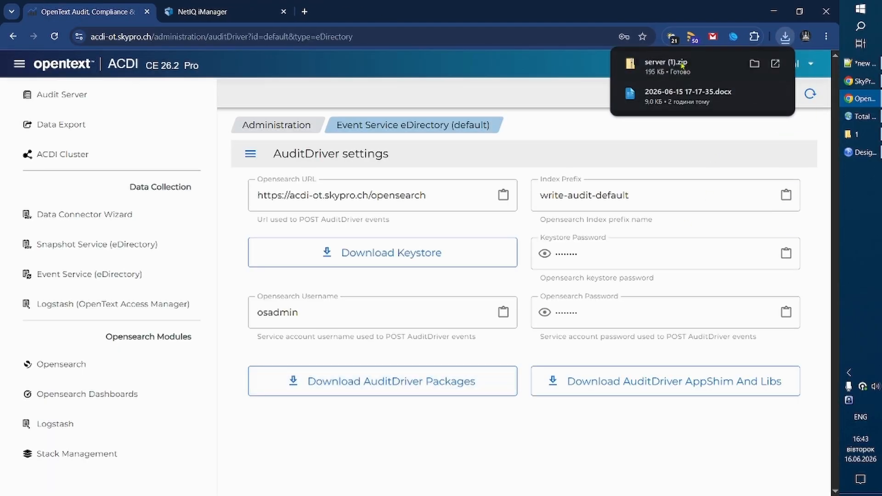
{"action": "left_click", "coordinate": [754, 68]}
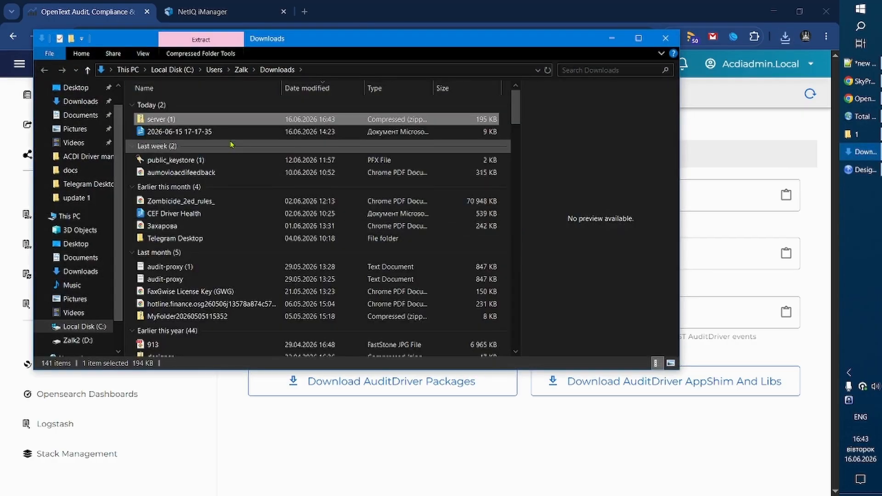
Extract the Designer folder from the server (1) archive into D:\-=Work=-\temp\1 and look at the package files inside.
{"action": "double_click", "coordinate": [168, 118]}
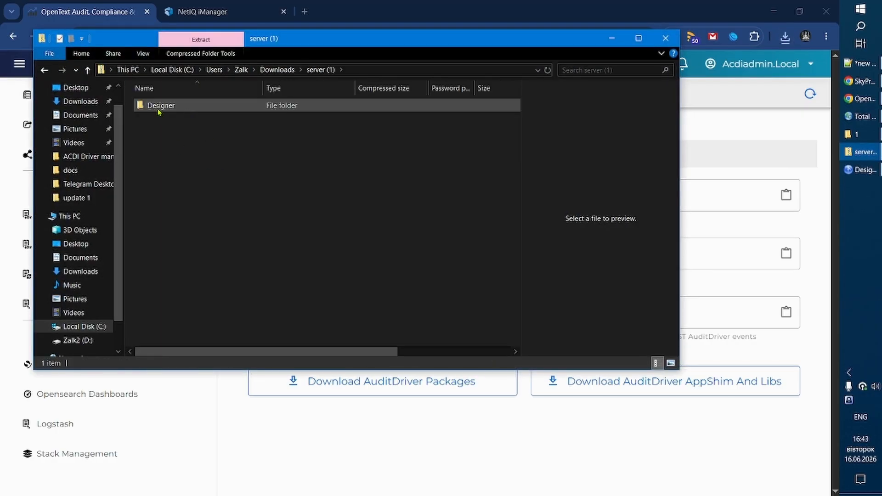
{"action": "left_click", "coordinate": [857, 135]}
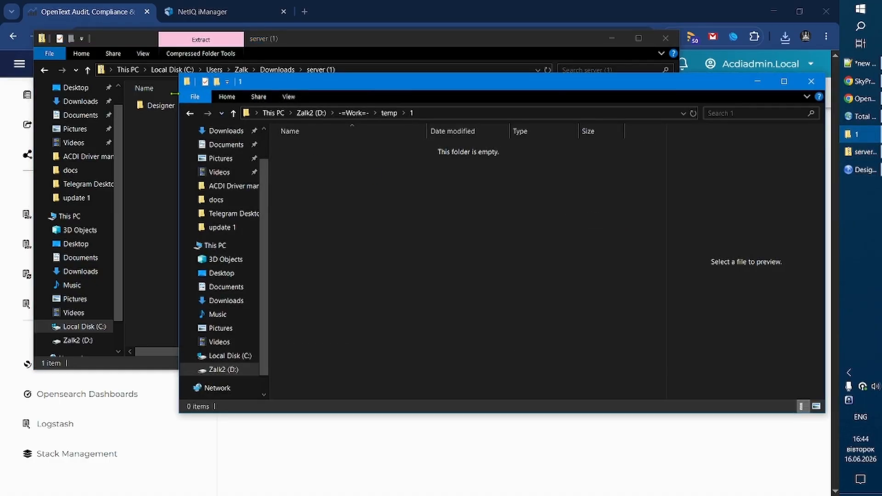
{"action": "left_click_drag", "start_coordinate": [154, 110], "coordinate": [427, 239]}
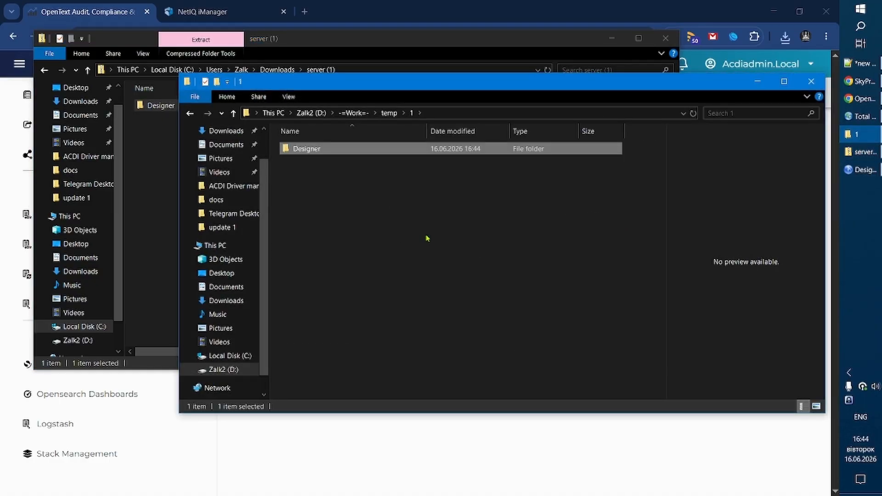
{"action": "double_click", "coordinate": [303, 149]}
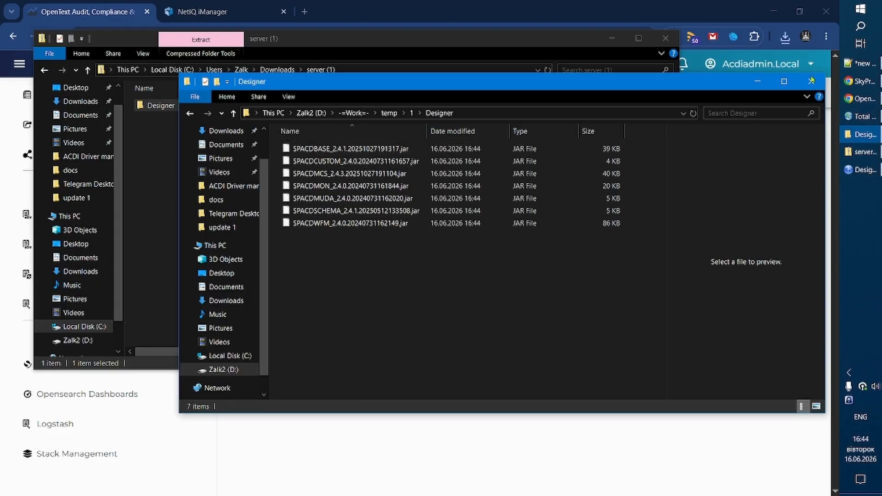
{"action": "left_click", "coordinate": [760, 83]}
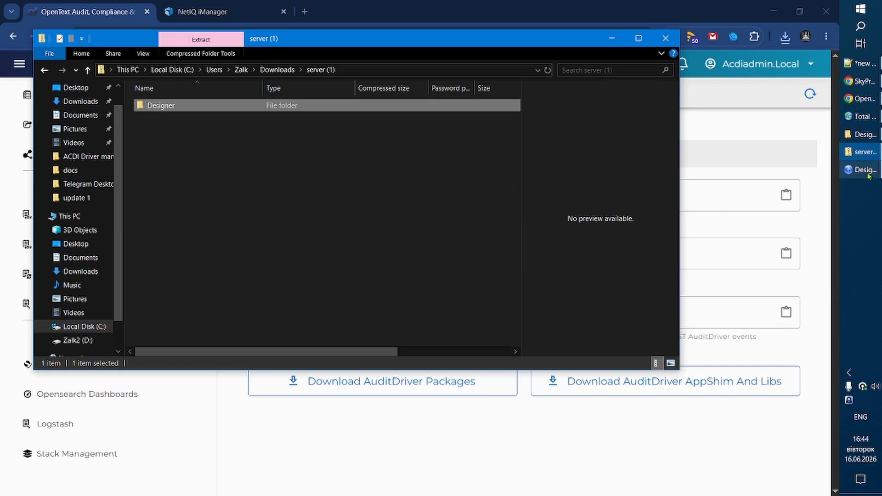
Switch to Designer and start a package import from file for the test2 project's Package Catalog.
{"action": "mouse_move", "coordinate": [868, 175]}
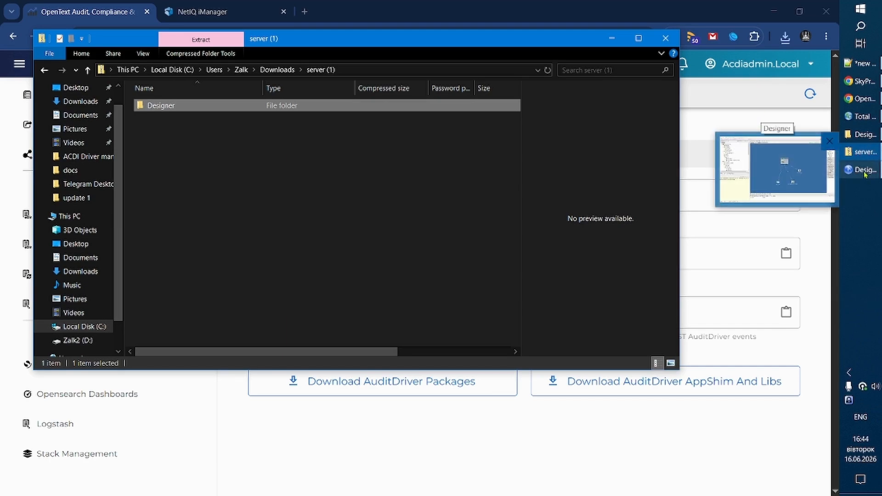
{"action": "left_click", "coordinate": [864, 171]}
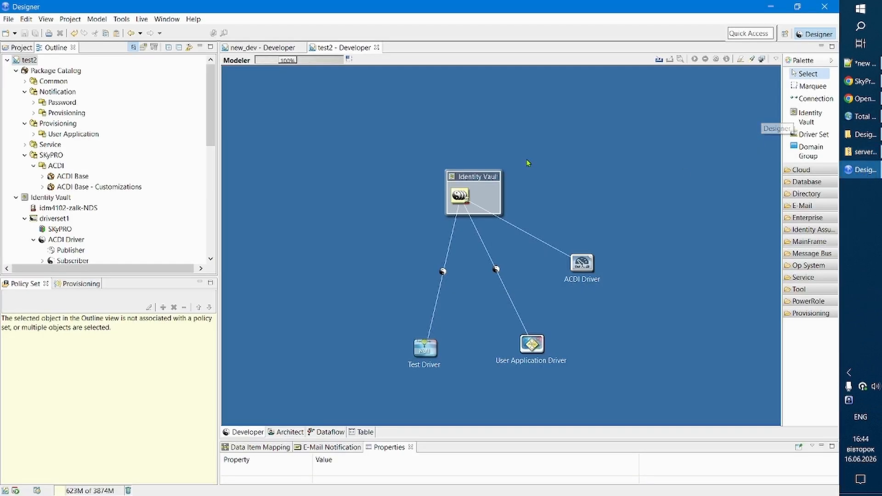
{"action": "left_click", "coordinate": [61, 73]}
{"action": "right_click", "coordinate": [62, 73]}
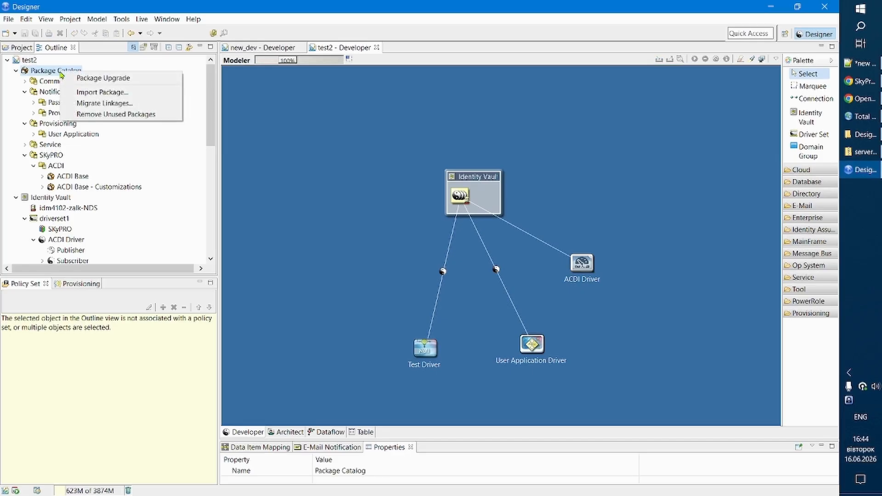
{"action": "left_click", "coordinate": [106, 93]}
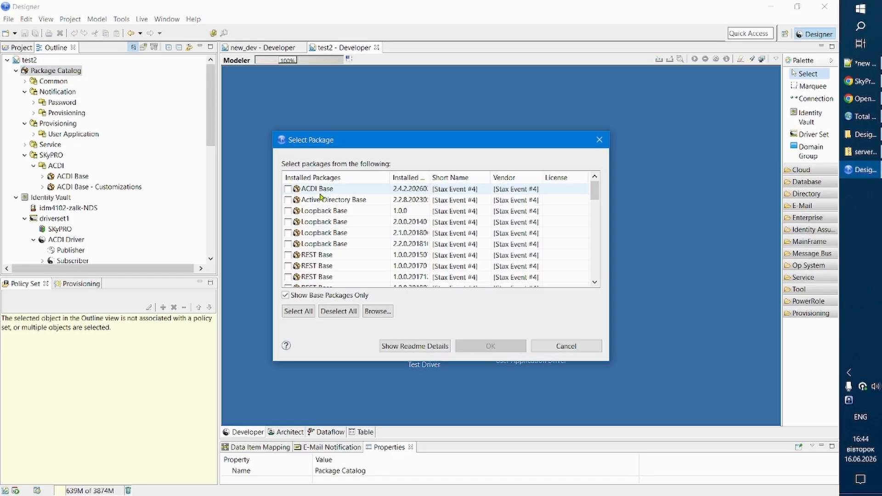
{"action": "left_click", "coordinate": [384, 312]}
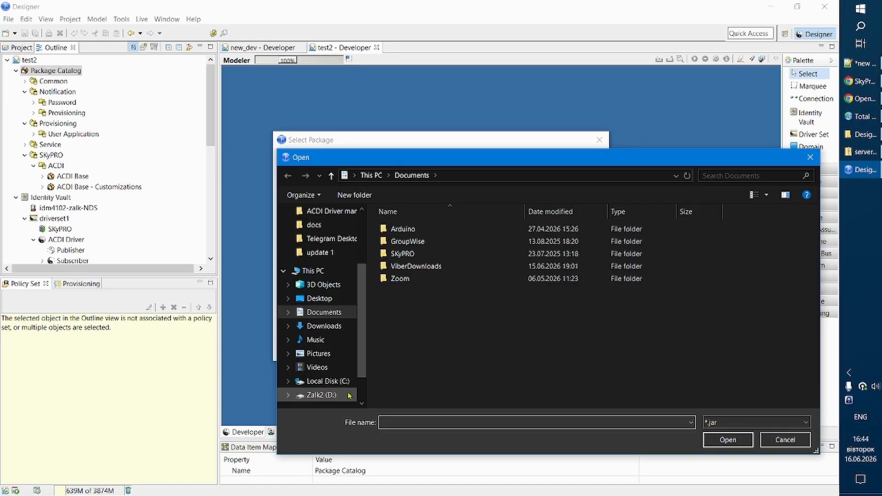
Load the SPACDMCS, SPACDMON and SPACDMUDA jar files from D:\-=Work=-\temp\1\Designer into the package selection.
{"action": "left_click", "coordinate": [329, 396]}
{"action": "double_click", "coordinate": [398, 228]}
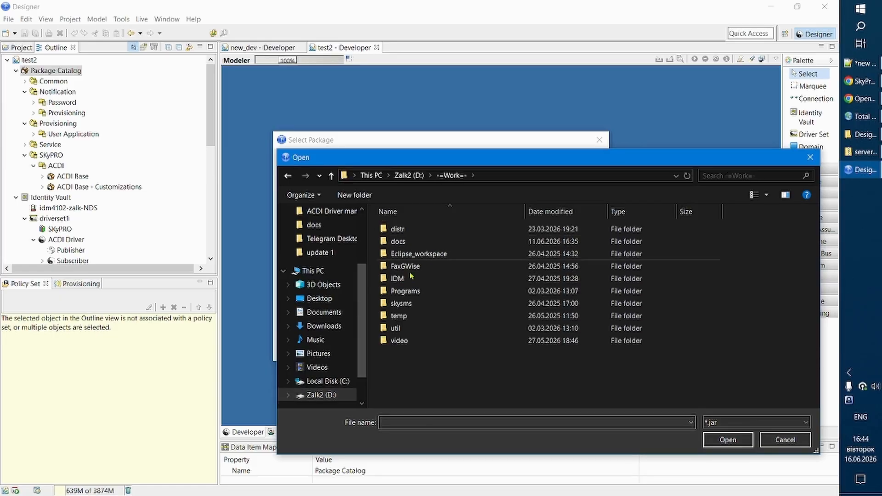
{"action": "double_click", "coordinate": [398, 316]}
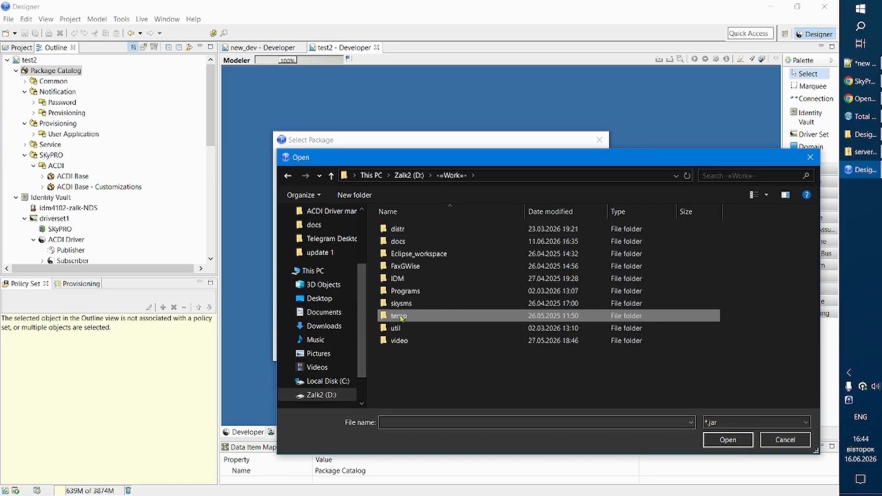
{"action": "double_click", "coordinate": [397, 230]}
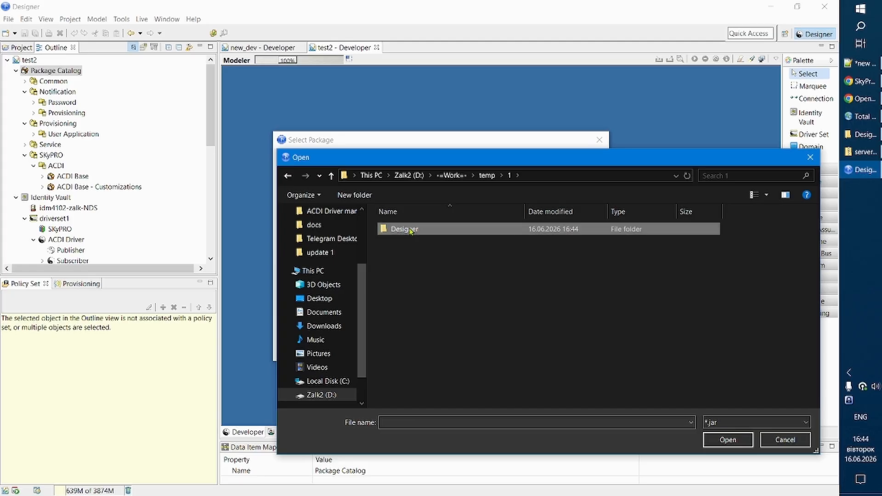
{"action": "double_click", "coordinate": [410, 231]}
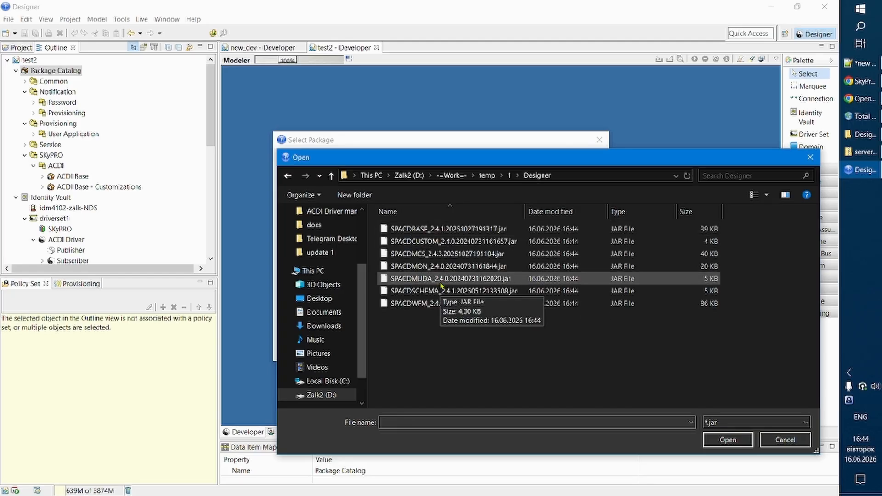
{"action": "left_click", "coordinate": [427, 267]}
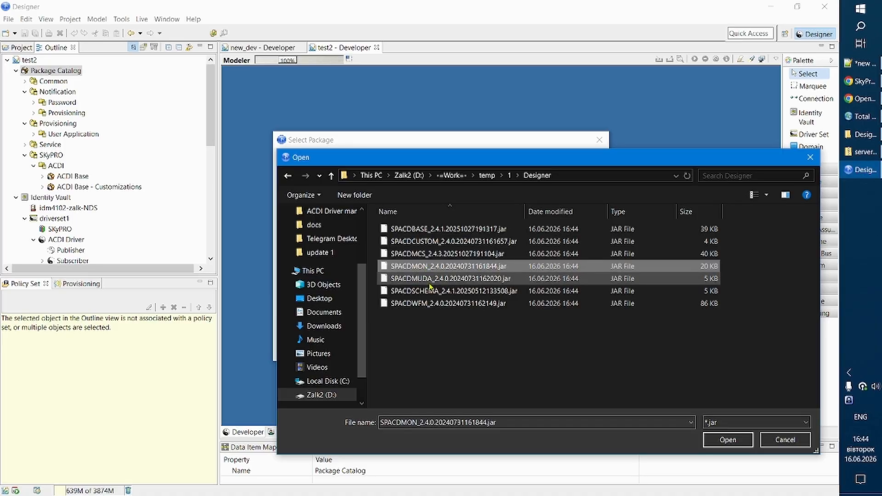
{"action": "left_click", "coordinate": [431, 279], "text": "ctrl"}
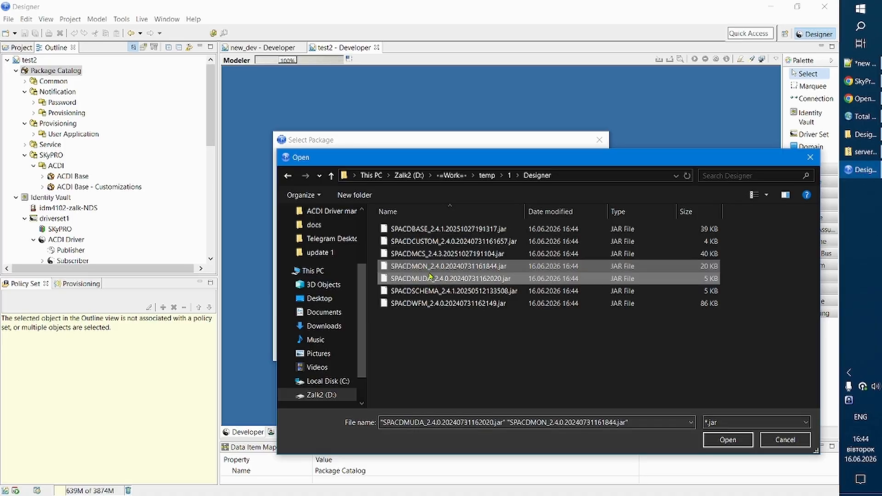
{"action": "left_click", "coordinate": [428, 254], "text": "ctrl"}
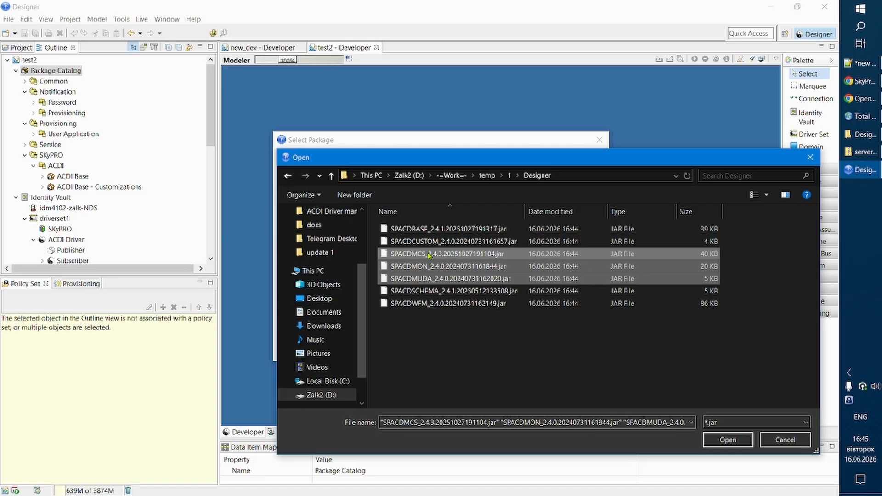
{"action": "left_click", "coordinate": [717, 442]}
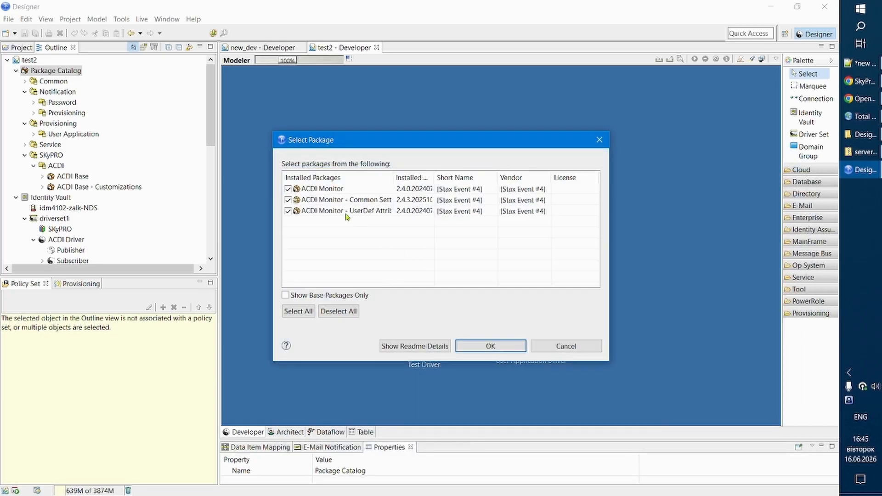
Import the ACDI Monitor, ACDI Monitor - Common Settings and ACDI Monitor - UserDef Attributes packages into the catalog.
{"action": "left_click", "coordinate": [352, 190]}
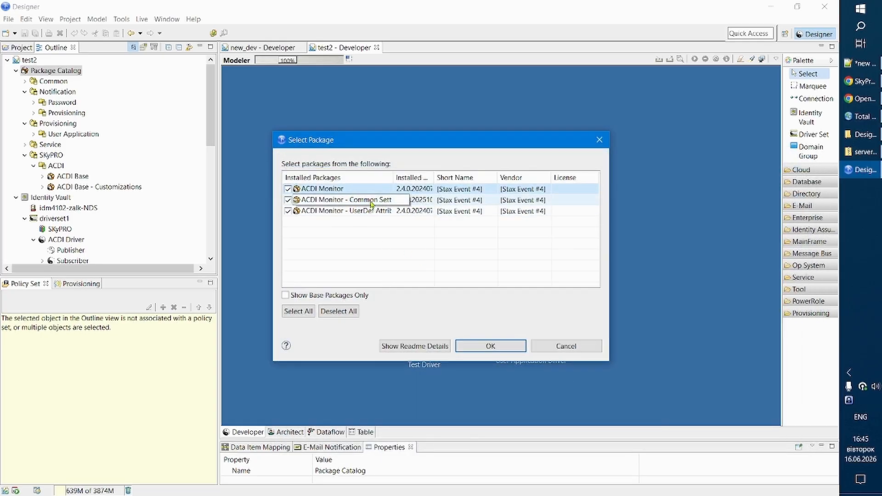
{"action": "left_click", "coordinate": [371, 202]}
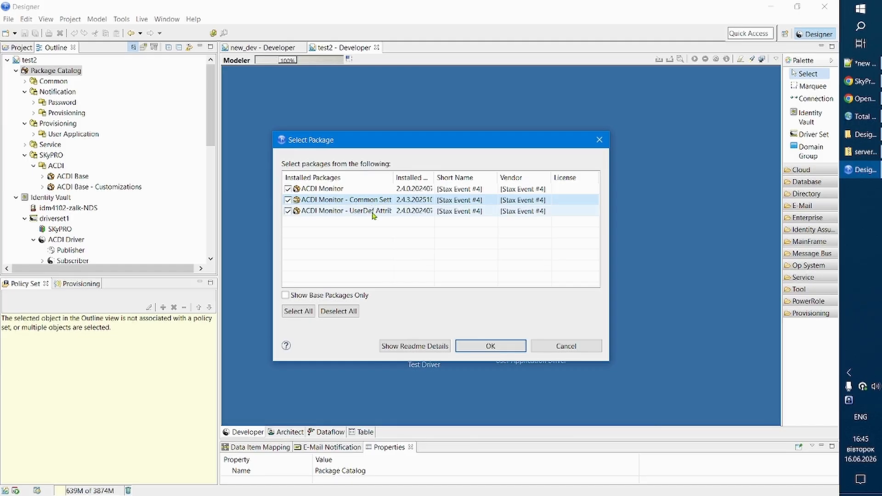
{"action": "left_click", "coordinate": [373, 211]}
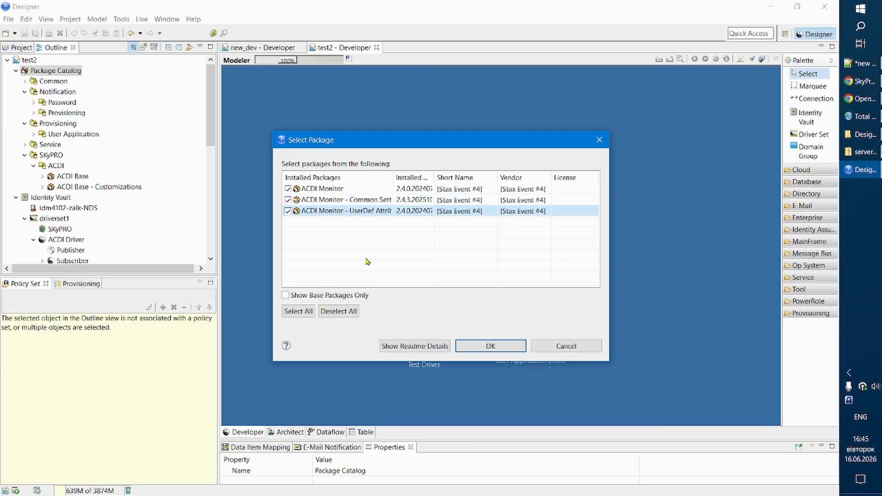
{"action": "left_click", "coordinate": [491, 346]}
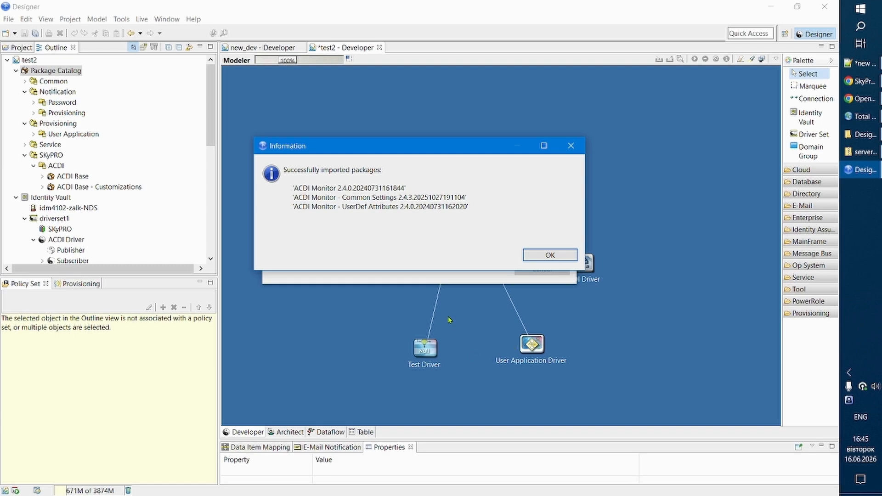
{"action": "left_click", "coordinate": [550, 255]}
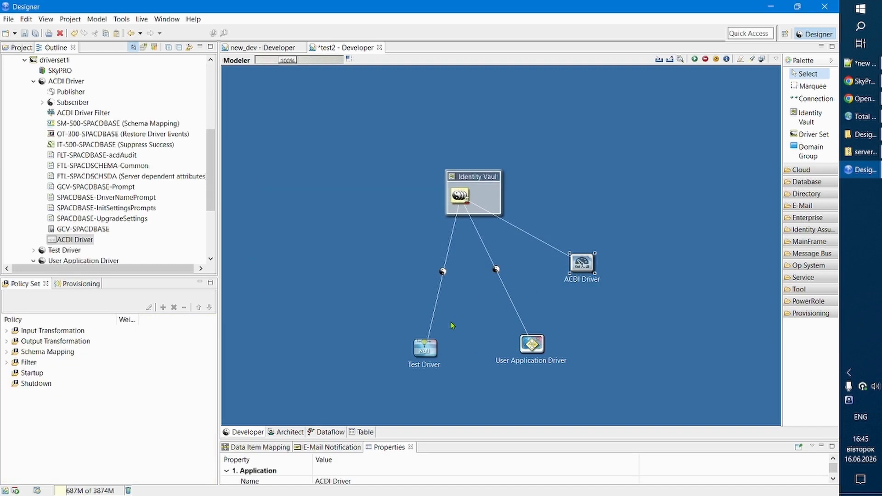
Open the package management settings in the properties of the Test Driver.
{"action": "left_click", "coordinate": [427, 352]}
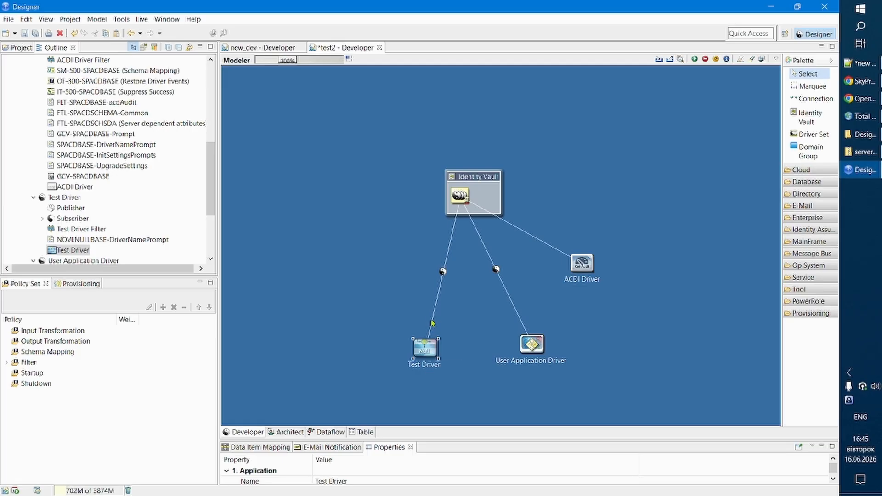
{"action": "left_click", "coordinate": [432, 322]}
{"action": "right_click", "coordinate": [432, 321]}
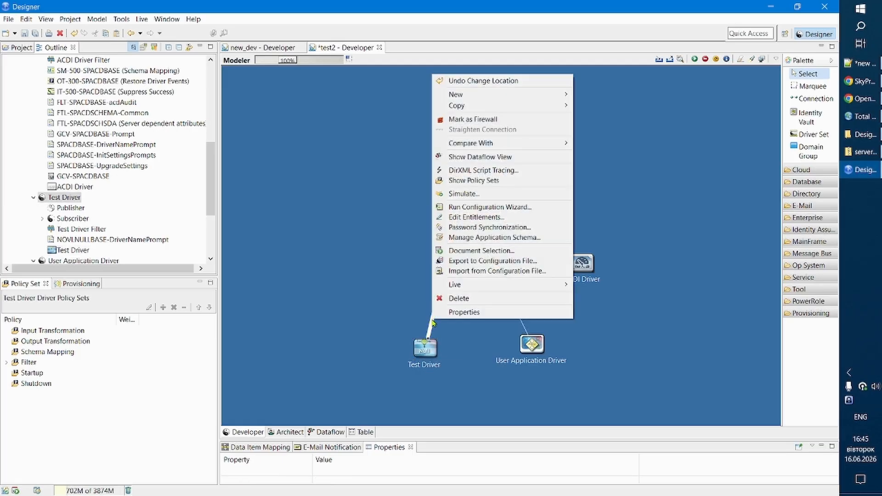
{"action": "left_click", "coordinate": [460, 312]}
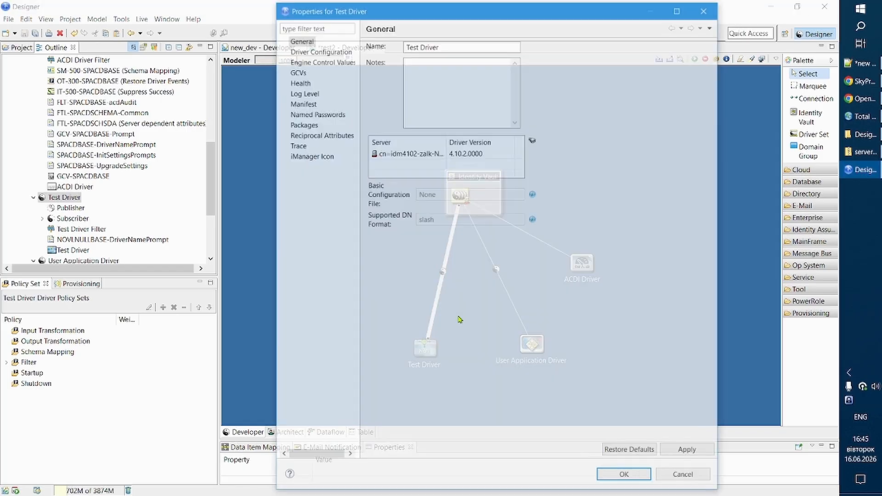
{"action": "left_click", "coordinate": [302, 125]}
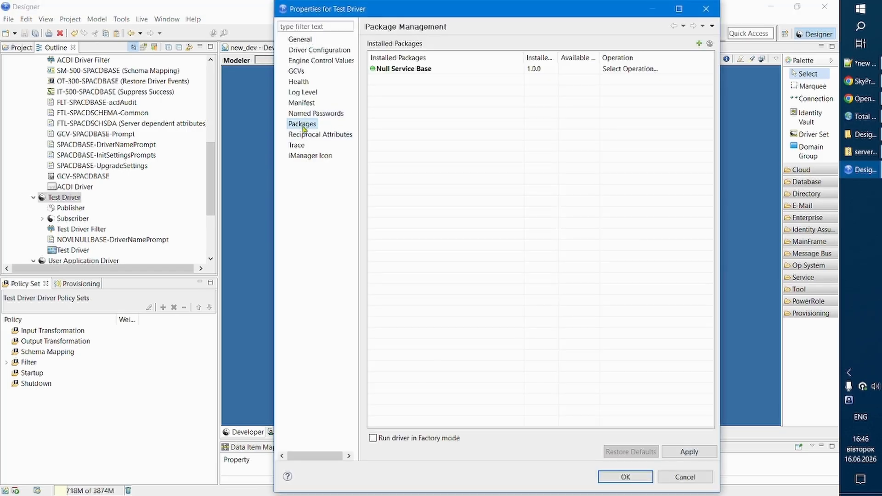
Add the ACDI Monitor package to the Test Driver, accept its Common Settings dependency and start the package installation.
{"action": "left_click", "coordinate": [698, 43]}
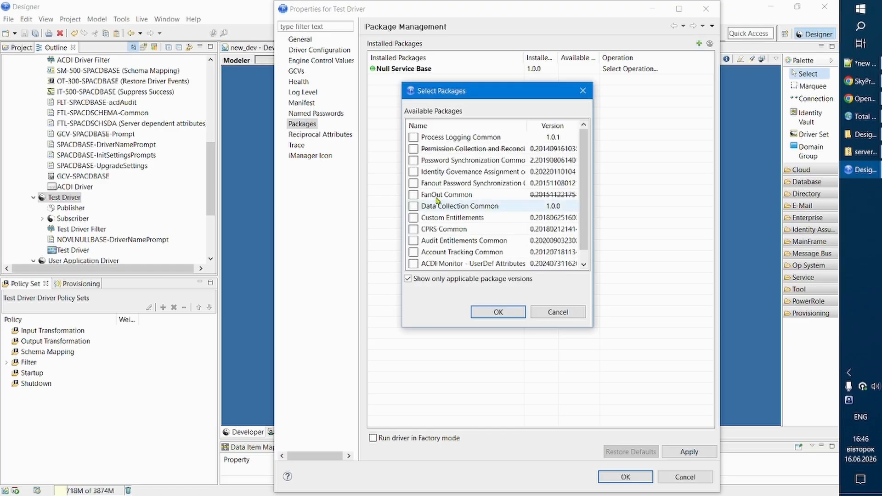
{"action": "left_click", "coordinate": [436, 127]}
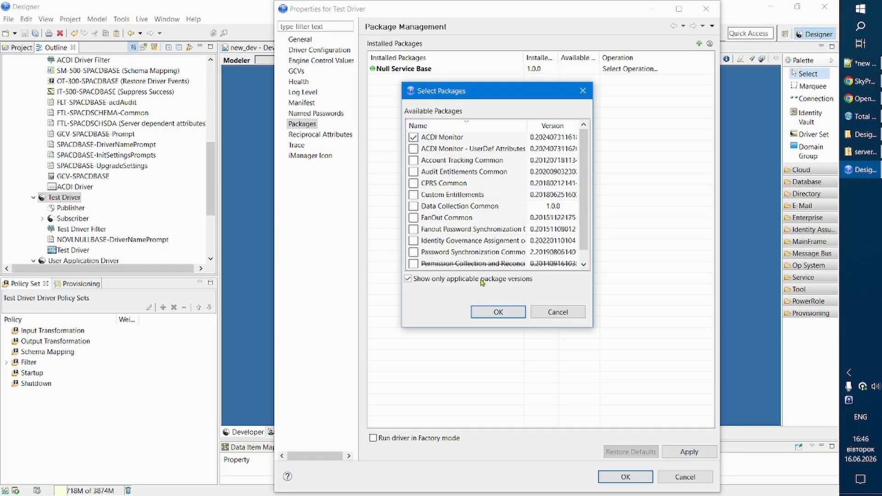
{"action": "left_click", "coordinate": [501, 313]}
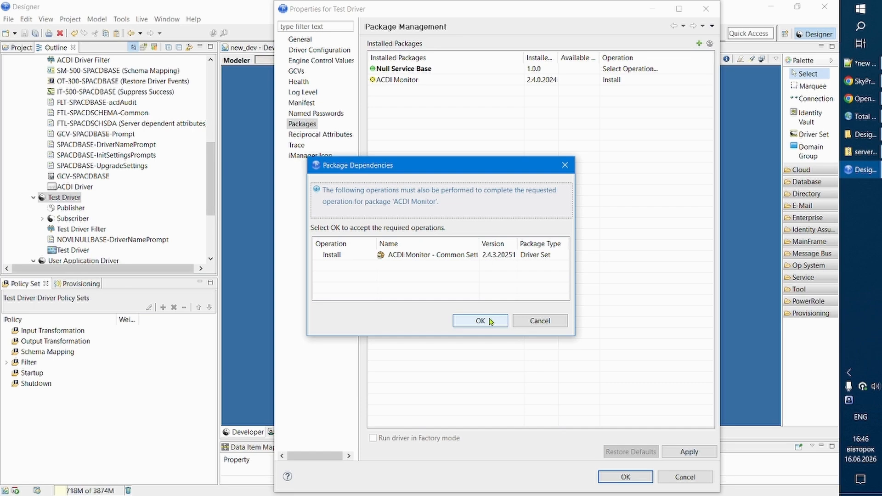
{"action": "left_click", "coordinate": [493, 321]}
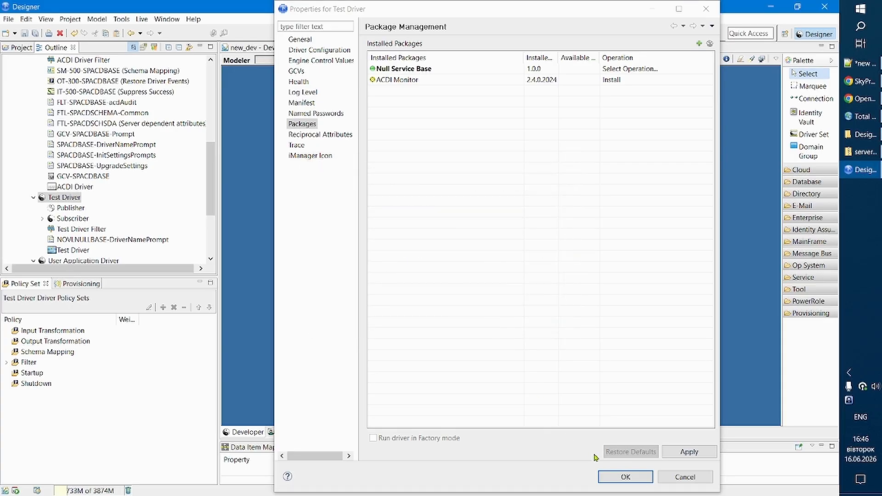
{"action": "left_click", "coordinate": [636, 480]}
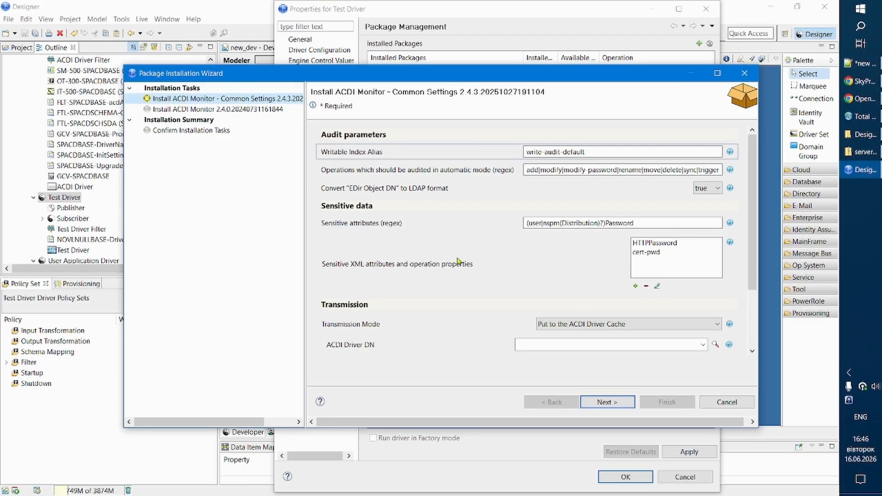
Review the audited operations, the sensitive attributes and the available transmission modes in the ACDI Monitor - Common Settings installation.
{"action": "left_click", "coordinate": [592, 169]}
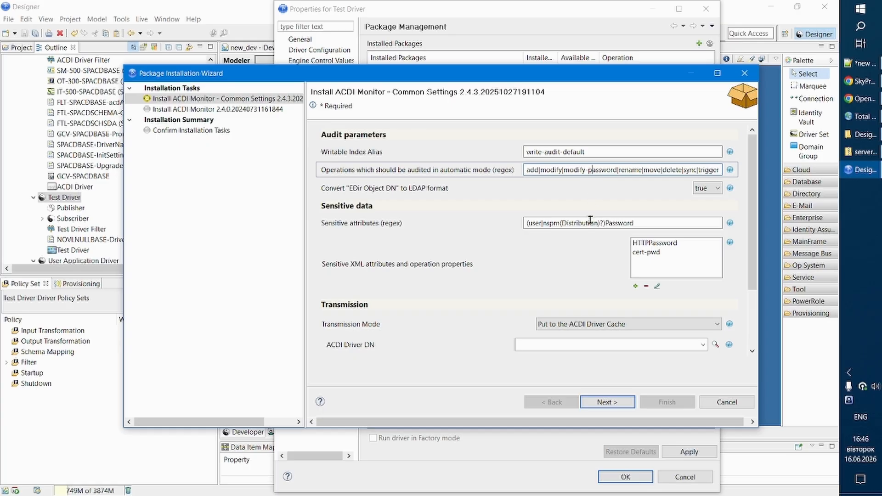
{"action": "left_click_drag", "start_coordinate": [587, 223], "coordinate": [549, 221]}
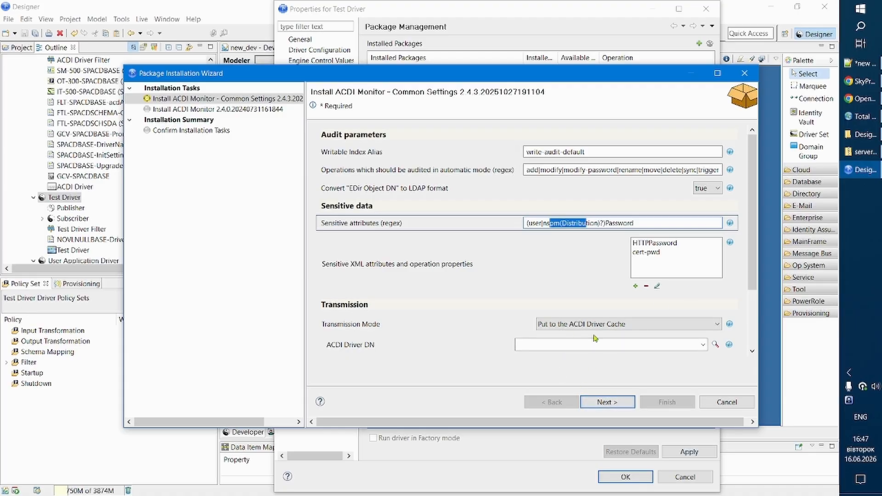
{"action": "left_click", "coordinate": [637, 327]}
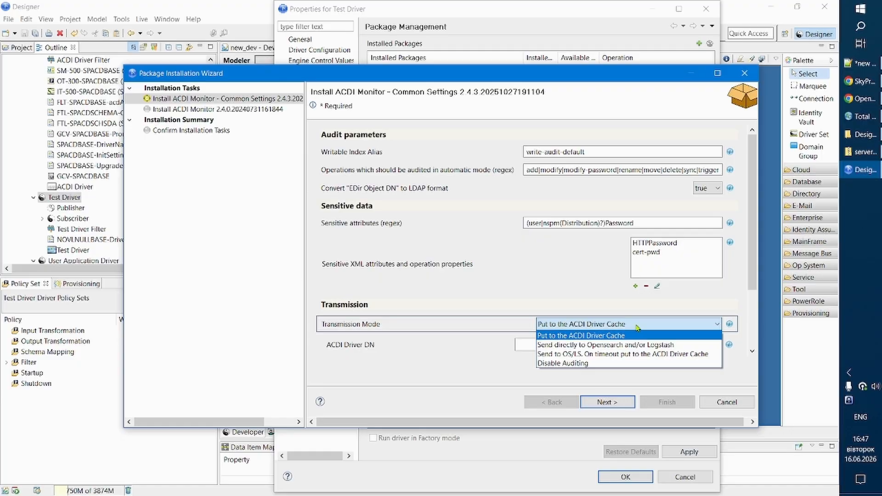
{"action": "left_click", "coordinate": [638, 327]}
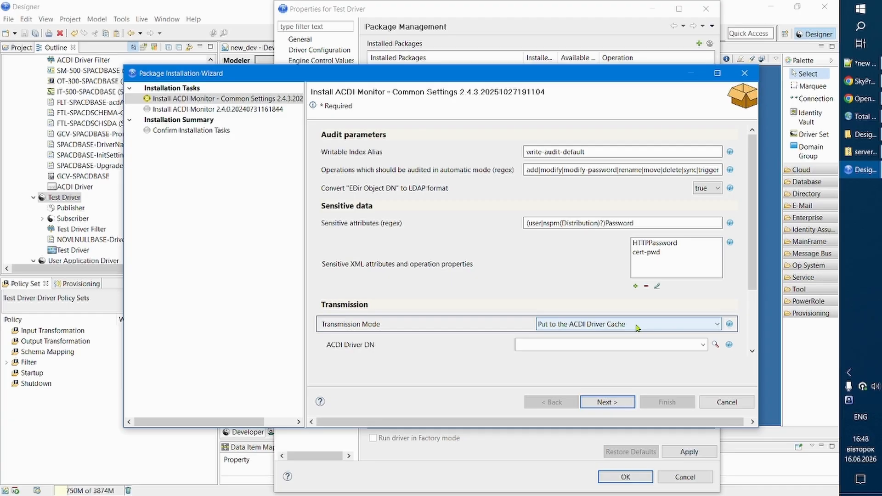
Set the ACDI Driver DN to the ACDI Driver object in driverset1 under system by browsing the Identity Vault.
{"action": "left_click", "coordinate": [628, 349]}
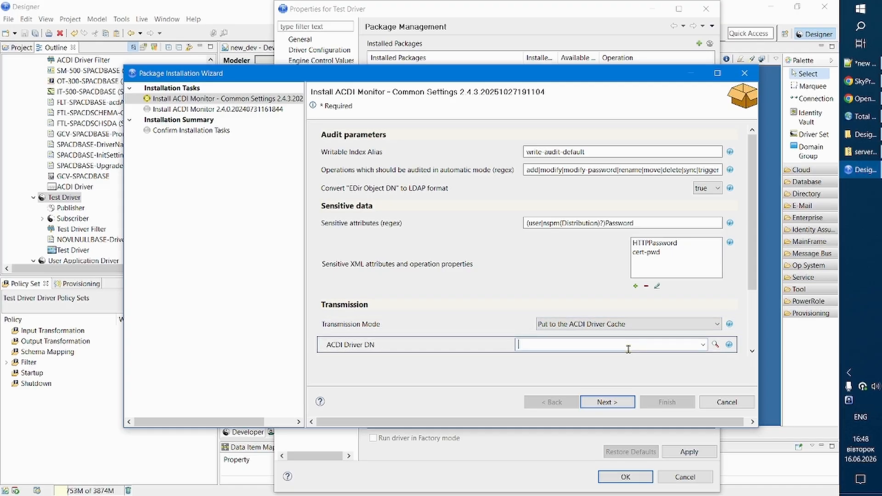
{"action": "left_click", "coordinate": [715, 344]}
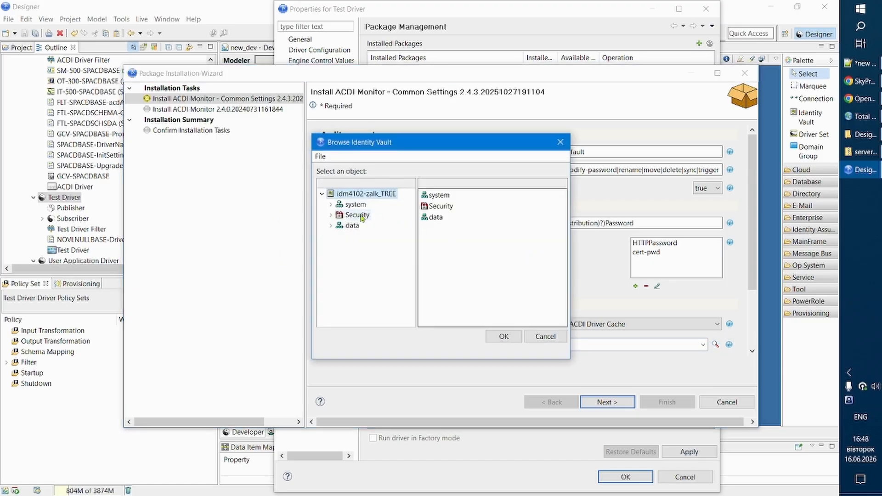
{"action": "left_click", "coordinate": [343, 205]}
{"action": "left_click", "coordinate": [331, 204]}
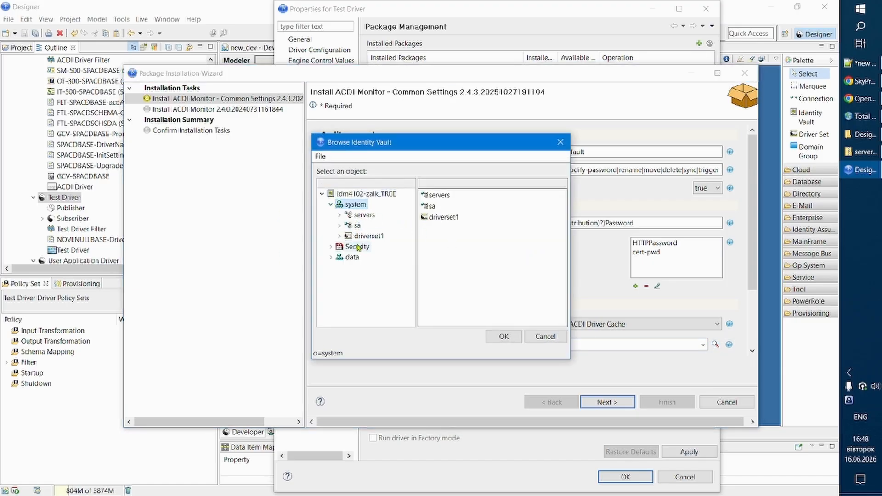
{"action": "left_click", "coordinate": [367, 236]}
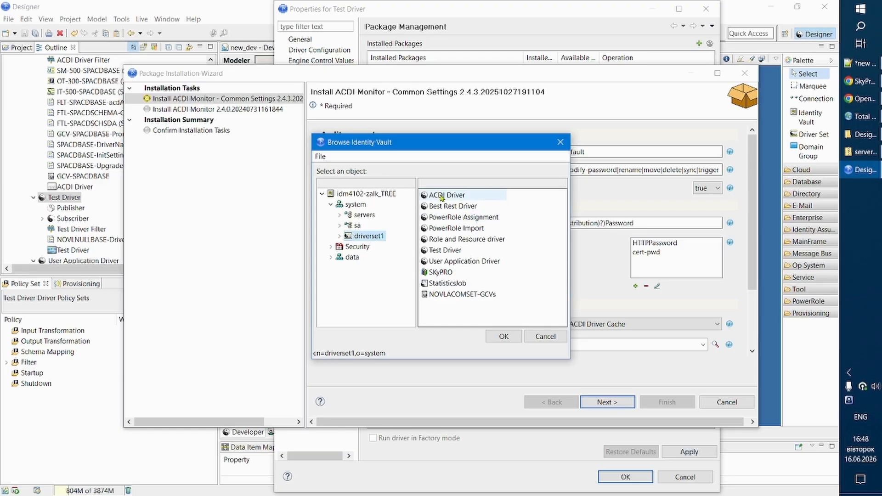
{"action": "left_click", "coordinate": [482, 196]}
{"action": "left_click", "coordinate": [504, 337]}
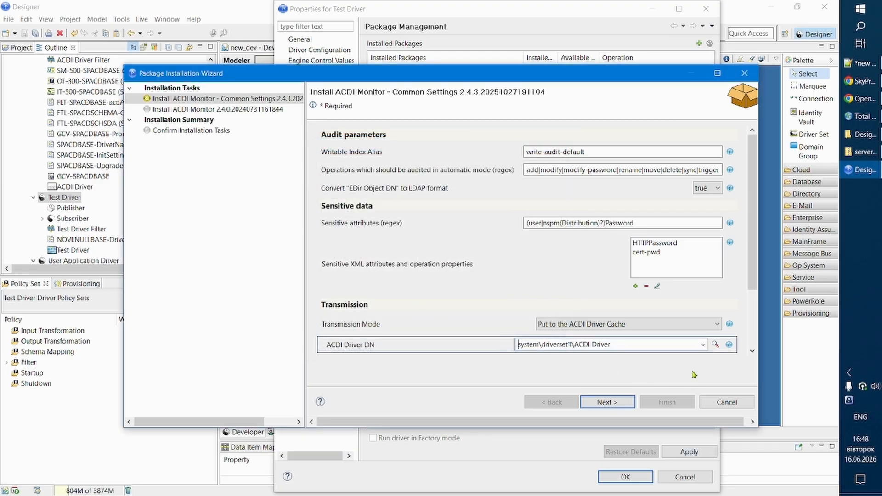
Switch the transmission mode to Send directly to Opensearch and/or Logstash and review its Opensearch endpoint, document type, user and keystore parameters.
{"action": "left_click", "coordinate": [716, 324]}
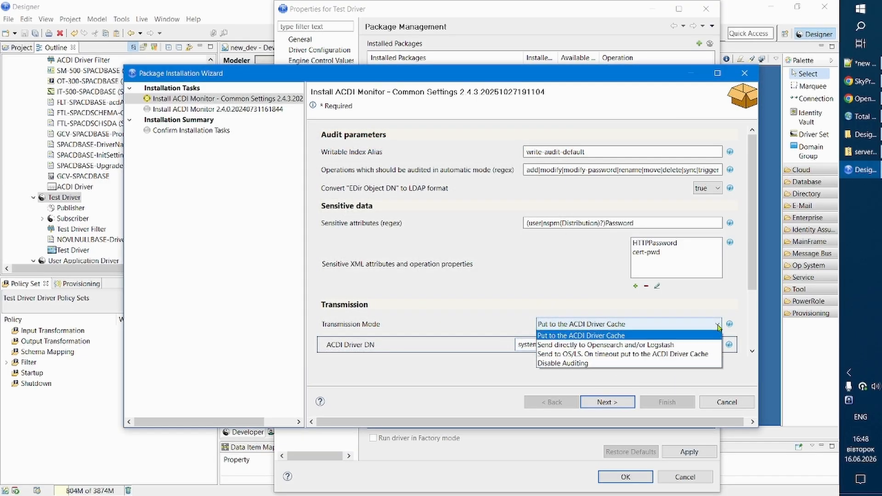
{"action": "left_click", "coordinate": [691, 345]}
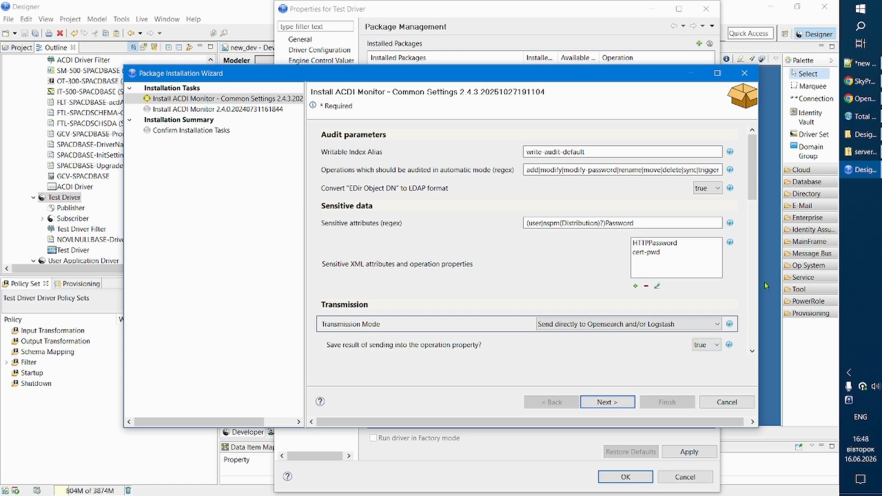
{"action": "left_click_drag", "start_coordinate": [753, 180], "coordinate": [755, 248]}
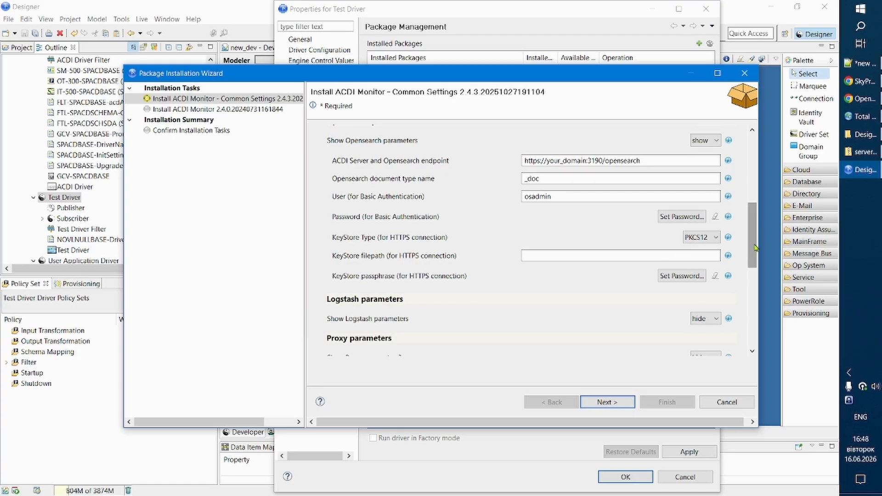
{"action": "left_click_drag", "start_coordinate": [572, 160], "coordinate": [591, 160]}
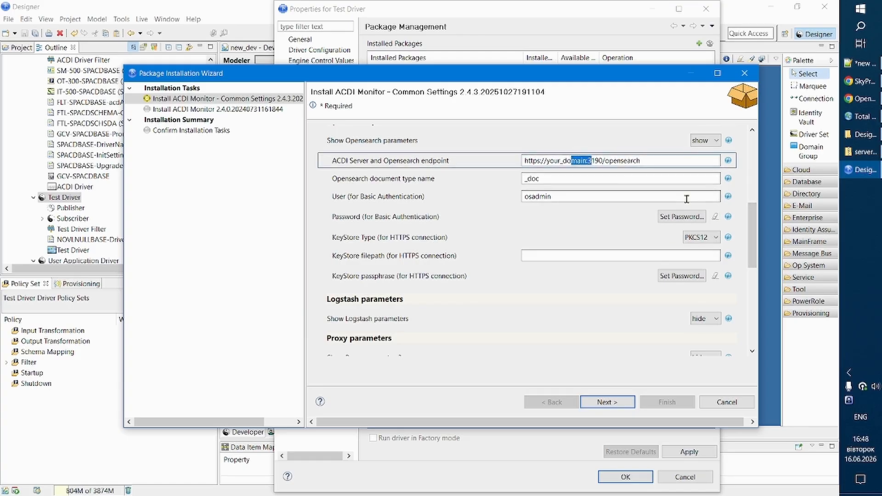
{"action": "left_click", "coordinate": [552, 181]}
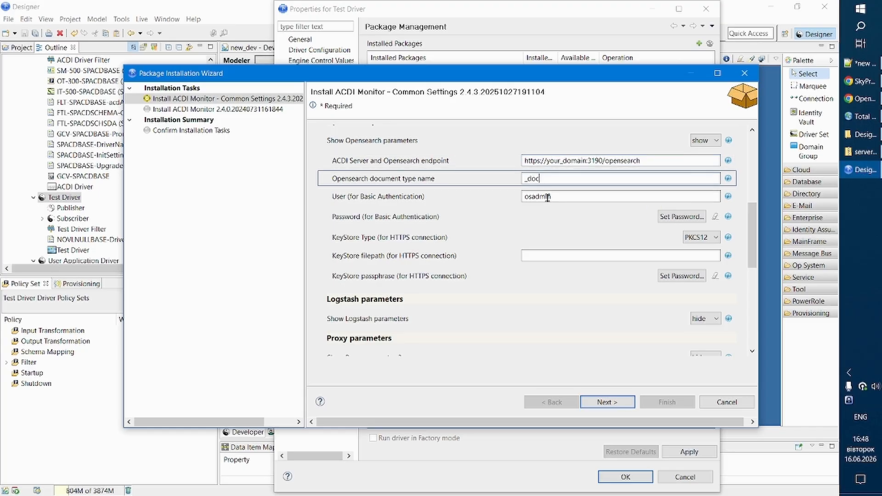
{"action": "left_click", "coordinate": [542, 197]}
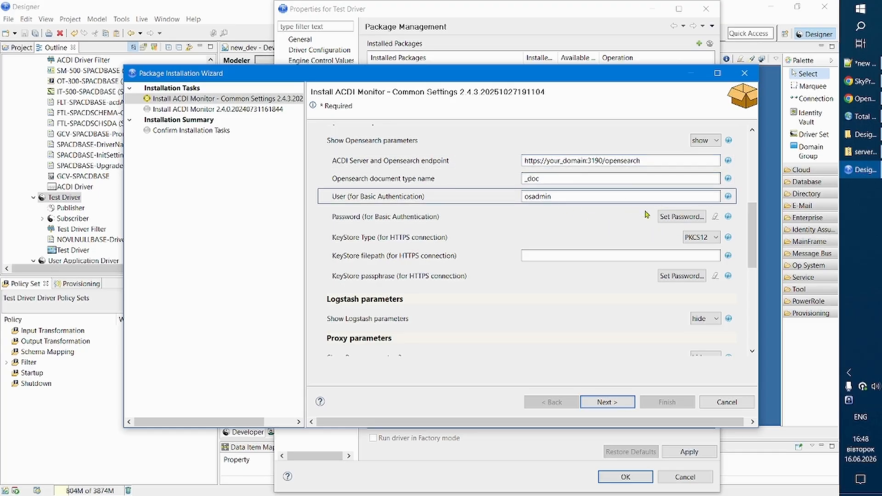
{"action": "left_click", "coordinate": [633, 255]}
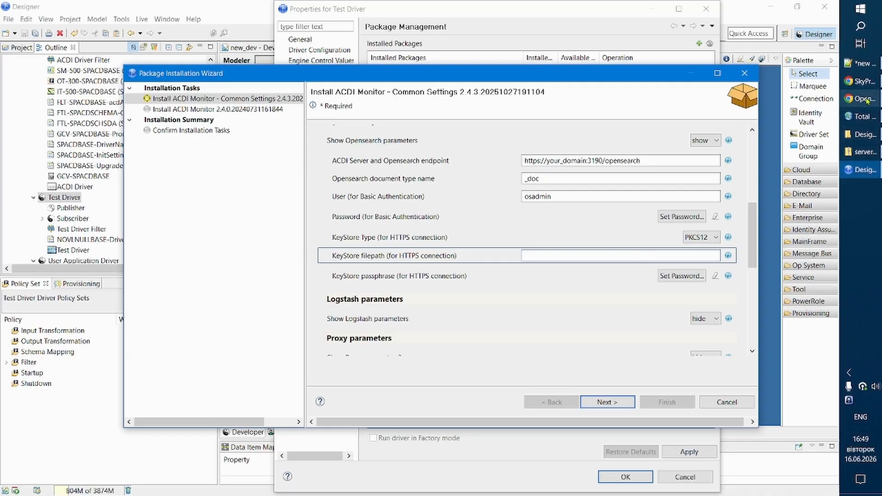
Check the Opensearch URL and username in the ACDI web console's AuditDriver settings in Chrome, and return to Designer.
{"action": "mouse_move", "coordinate": [862, 102]}
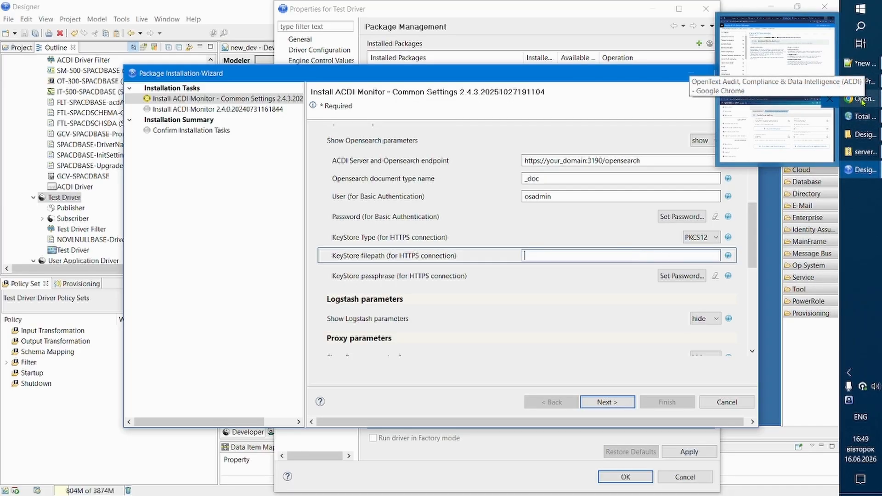
{"action": "left_click", "coordinate": [861, 102]}
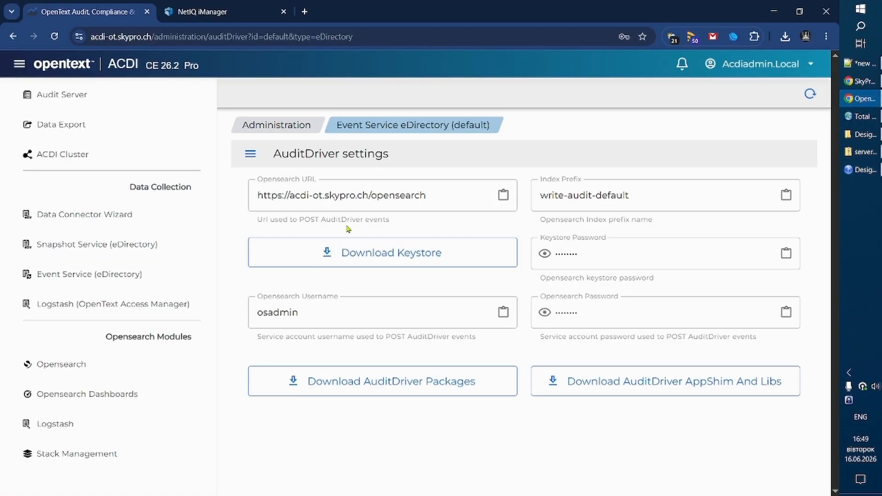
{"action": "left_click_drag", "start_coordinate": [329, 195], "coordinate": [362, 195]}
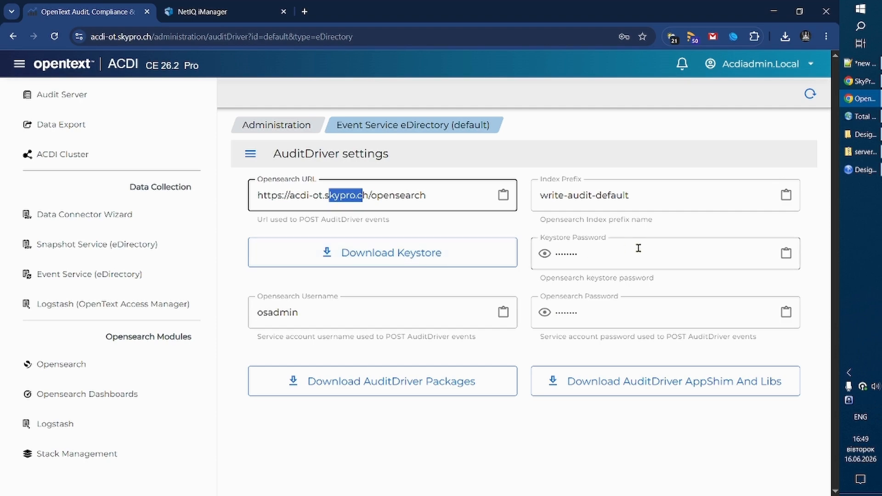
{"action": "left_click", "coordinate": [277, 316]}
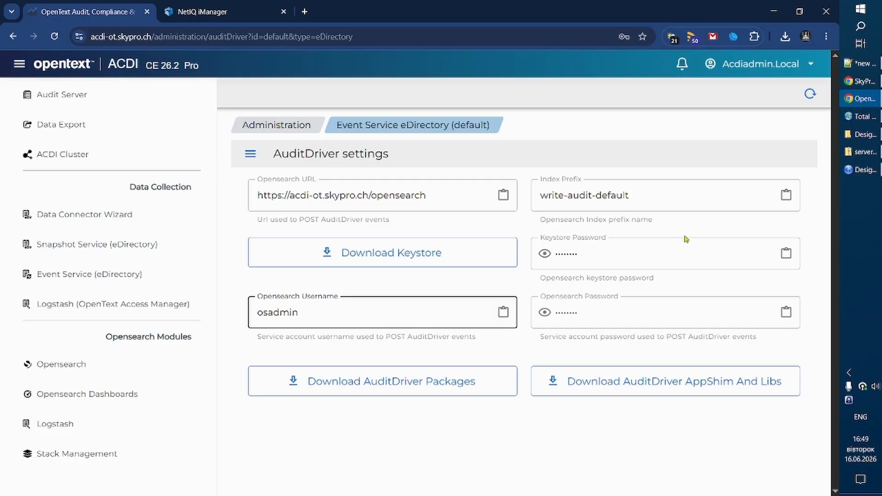
{"action": "left_click", "coordinate": [862, 170]}
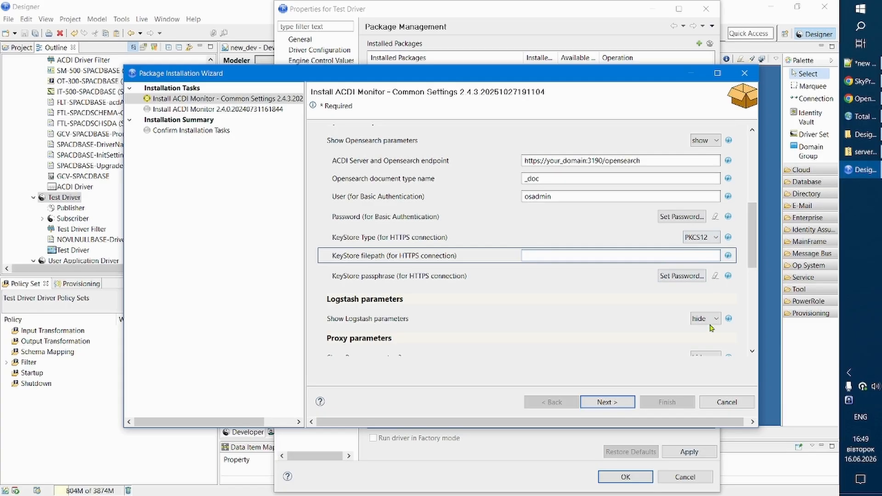
Try the transmission modes Send to OS/LS. On timeout put to the ACDI Driver Cache and Disable Auditing.
{"action": "left_click_drag", "start_coordinate": [752, 242], "coordinate": [752, 216]}
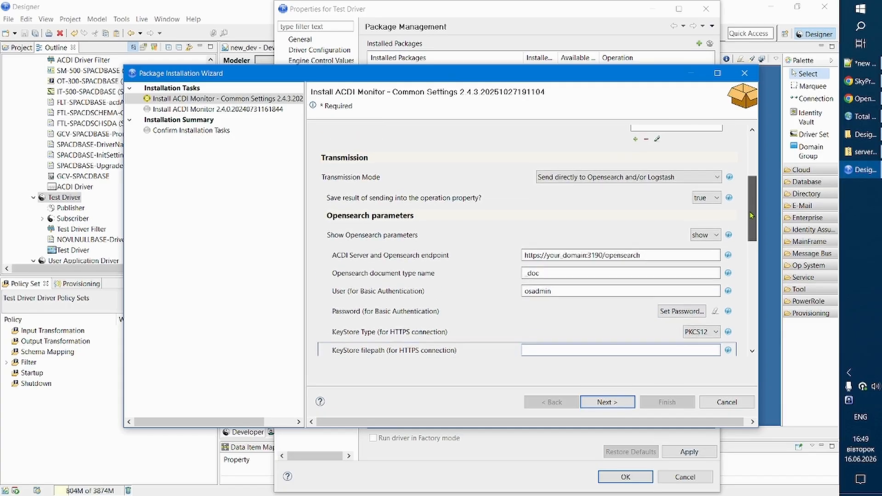
{"action": "left_click", "coordinate": [718, 179]}
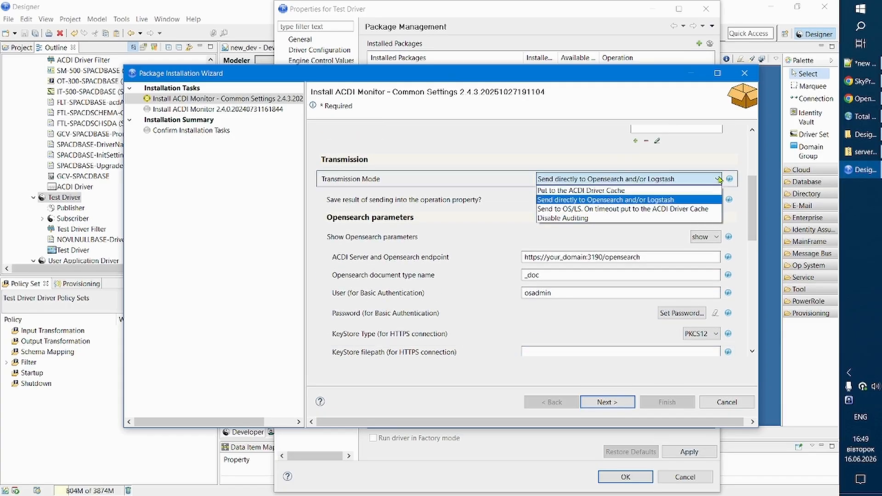
{"action": "left_click", "coordinate": [701, 210]}
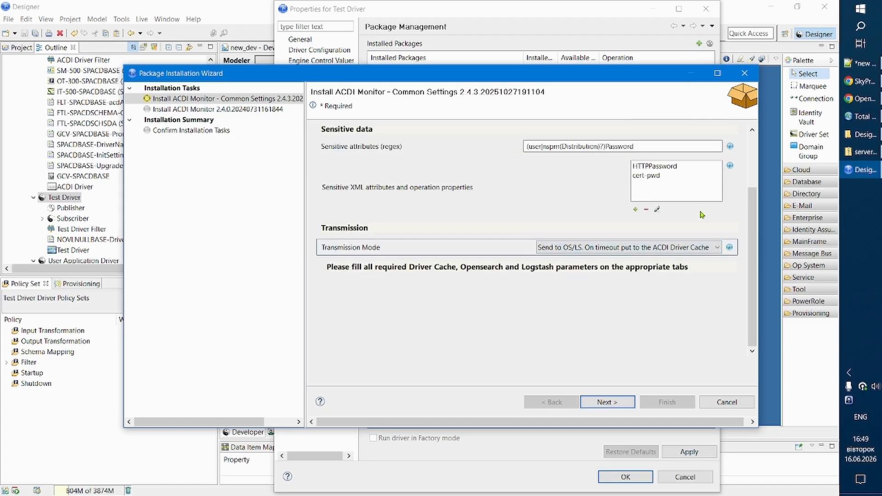
{"action": "left_click", "coordinate": [717, 248]}
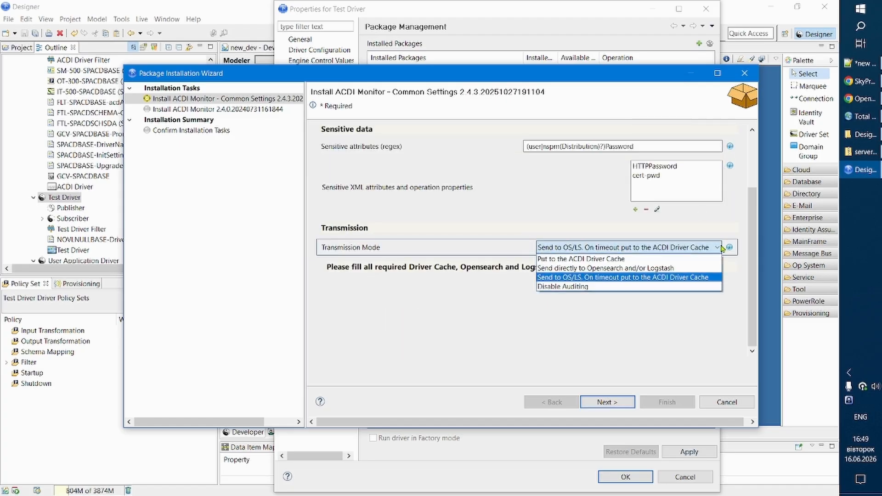
{"action": "left_click", "coordinate": [626, 292]}
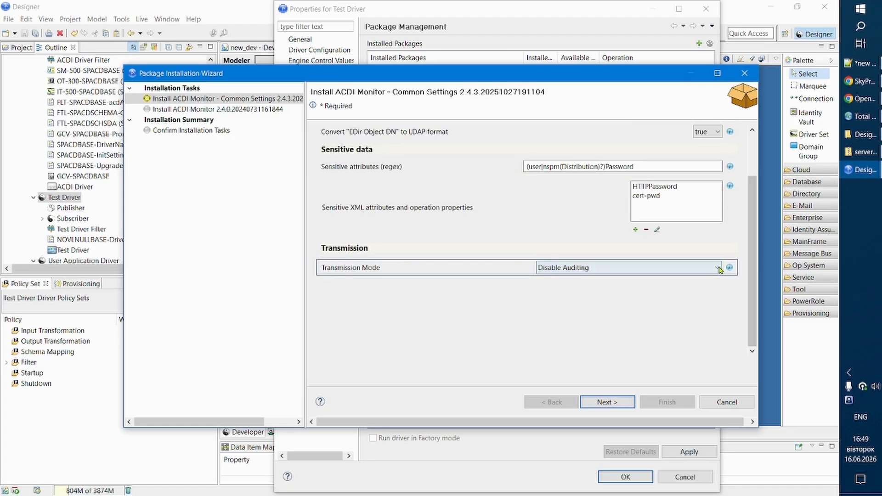
Set the transmission mode to Put to the ACDI Driver Cache and proceed to the ACDI Monitor package settings.
{"action": "left_click", "coordinate": [718, 269]}
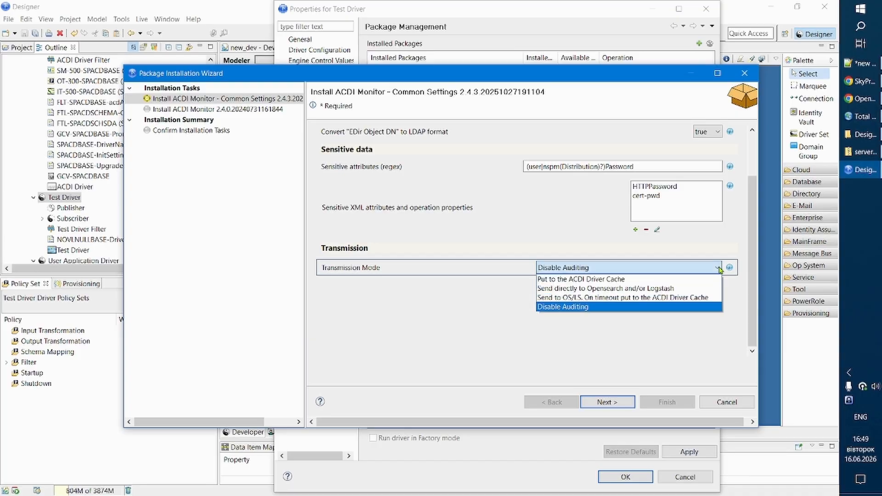
{"action": "left_click", "coordinate": [611, 280]}
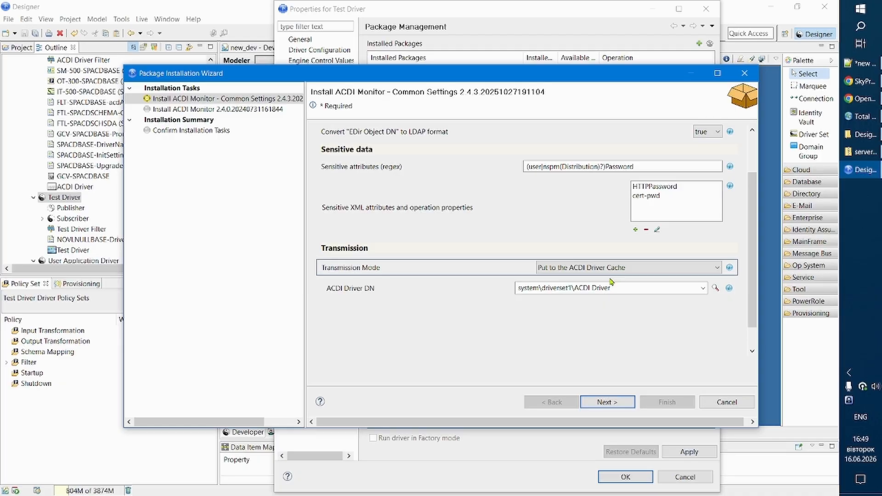
{"action": "left_click", "coordinate": [623, 407]}
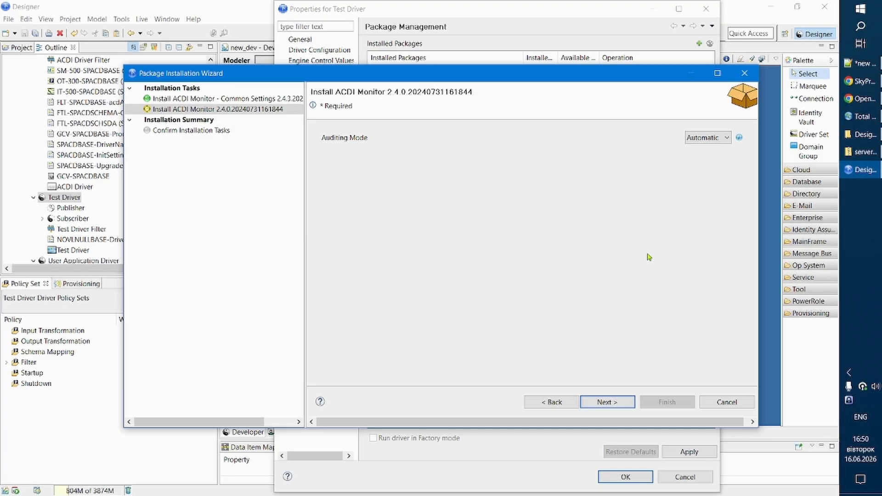
Set the auditing mode to Manual, with No Auditing on the Publisher channel and Event Transformation on the Subscriber channel.
{"action": "left_click", "coordinate": [727, 141]}
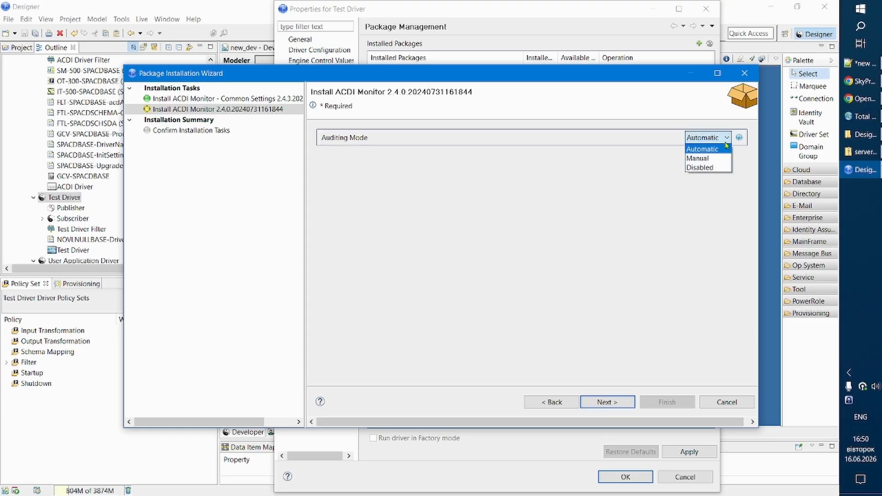
{"action": "left_click", "coordinate": [712, 158]}
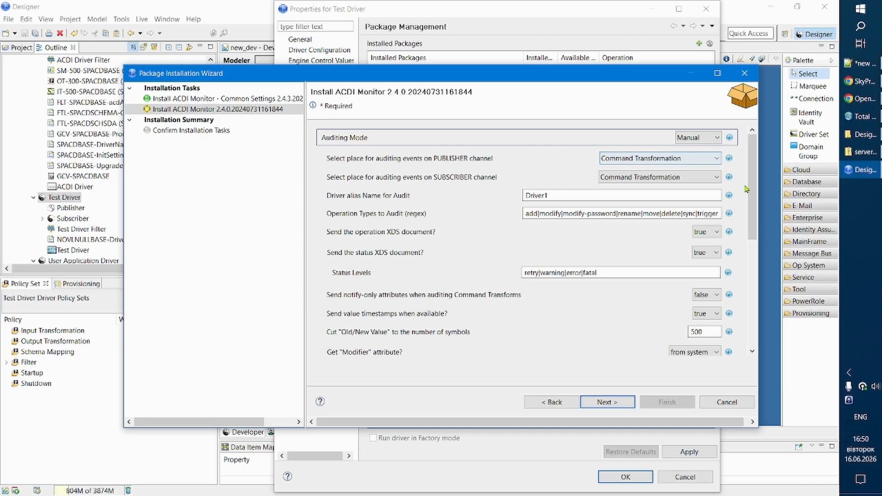
{"action": "left_click", "coordinate": [711, 159]}
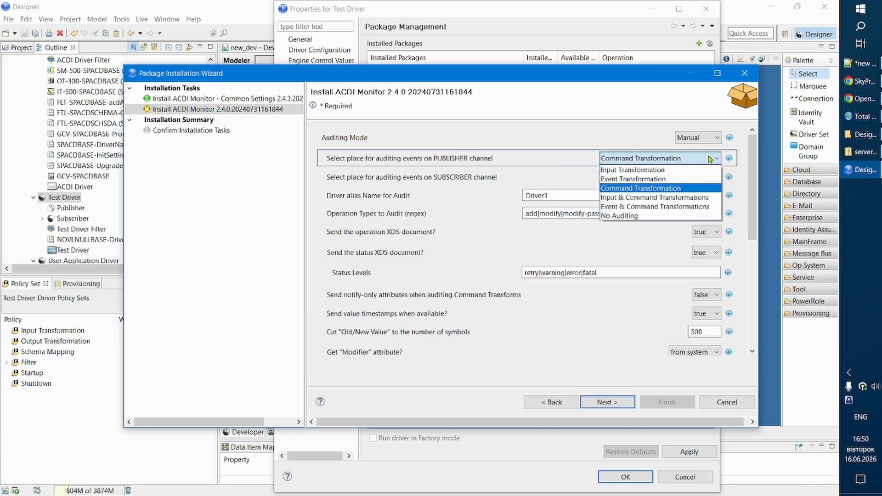
{"action": "left_click", "coordinate": [658, 215]}
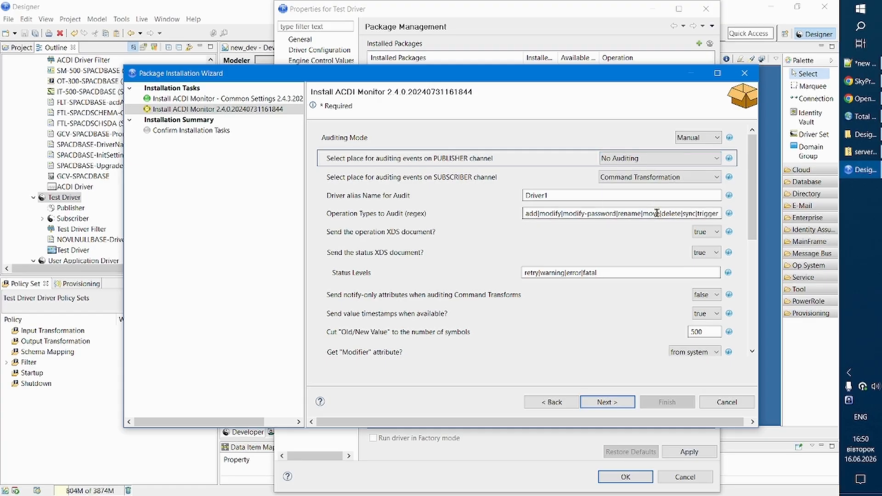
{"action": "left_click", "coordinate": [712, 178]}
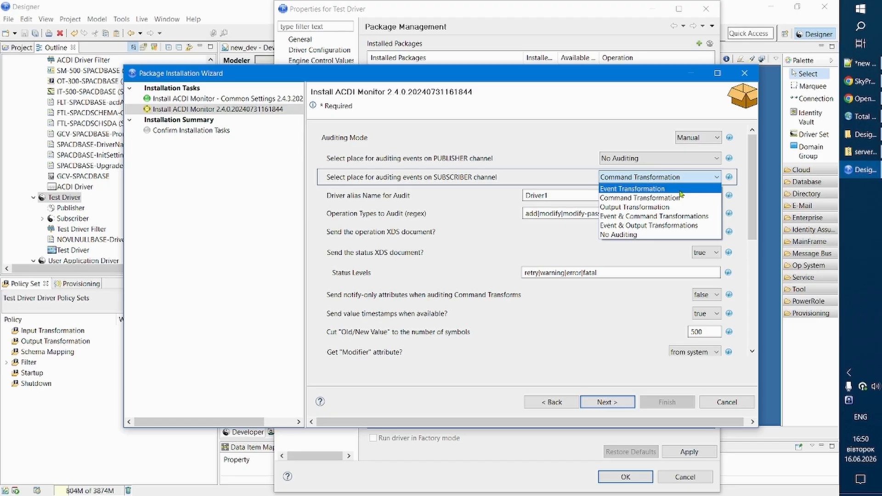
{"action": "left_click", "coordinate": [643, 188]}
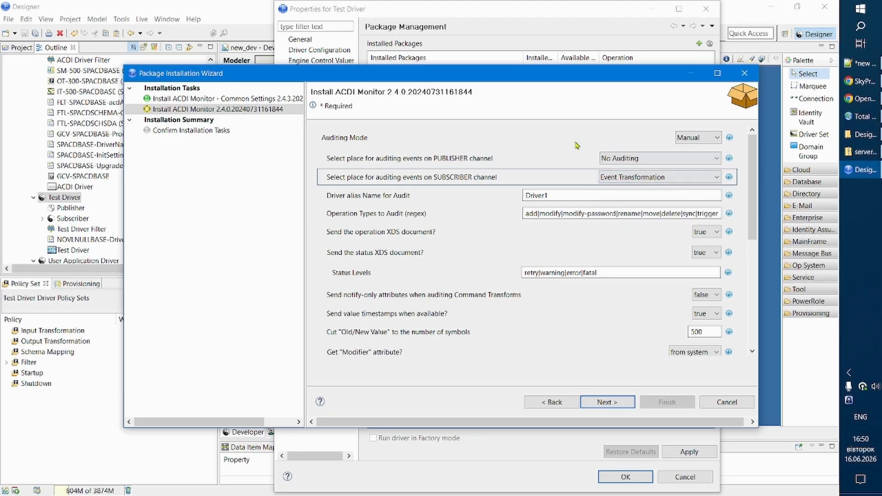
Set the driver alias name for audit to Test, and review the audited operation types and status levels.
{"action": "key", "text": "Tab"}
{"action": "type", "text": "Test"}
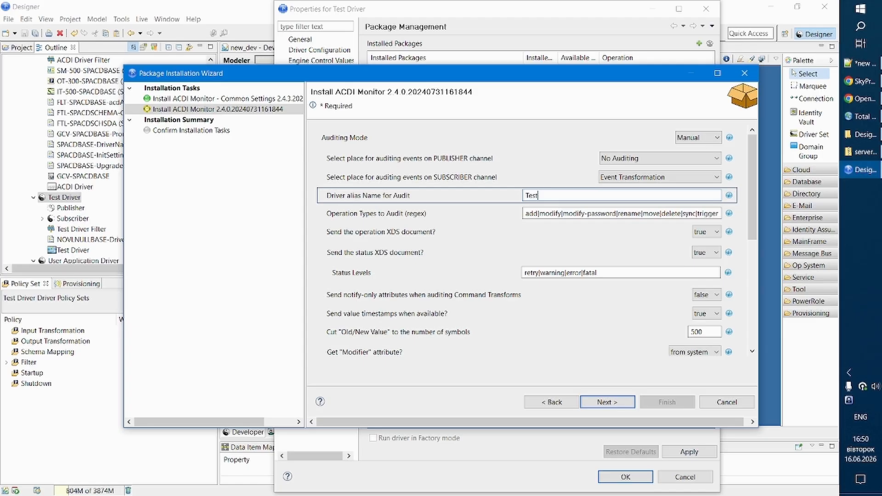
{"action": "left_click_drag", "start_coordinate": [561, 214], "coordinate": [636, 216]}
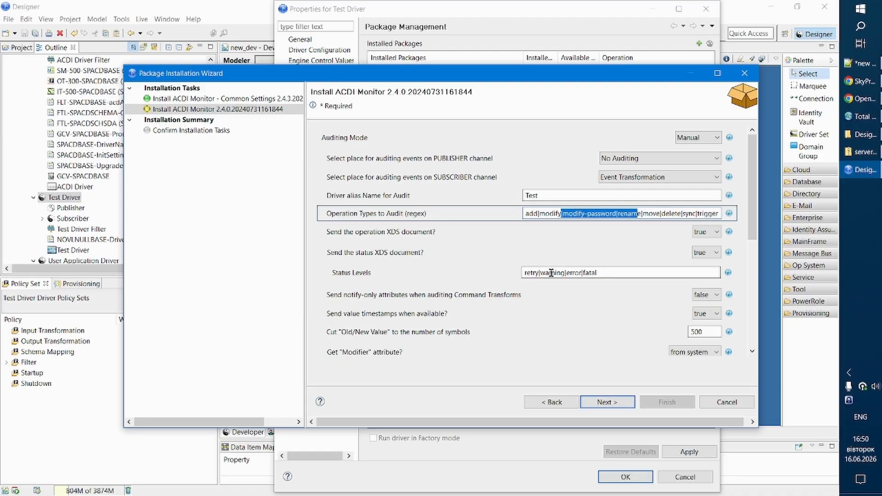
{"action": "left_click_drag", "start_coordinate": [552, 273], "coordinate": [580, 273]}
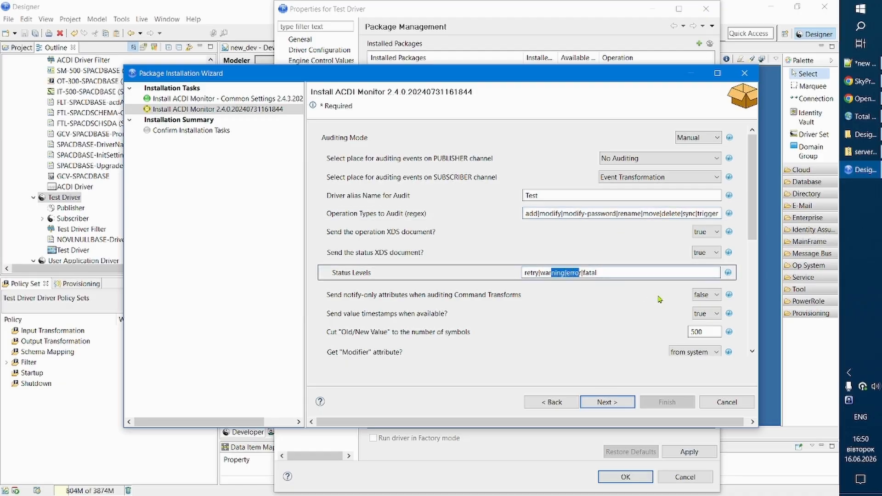
Finish installing ACDI Monitor - Common Settings and ACDI Monitor on the Test Driver, and close the driver's properties.
{"action": "left_click", "coordinate": [624, 405]}
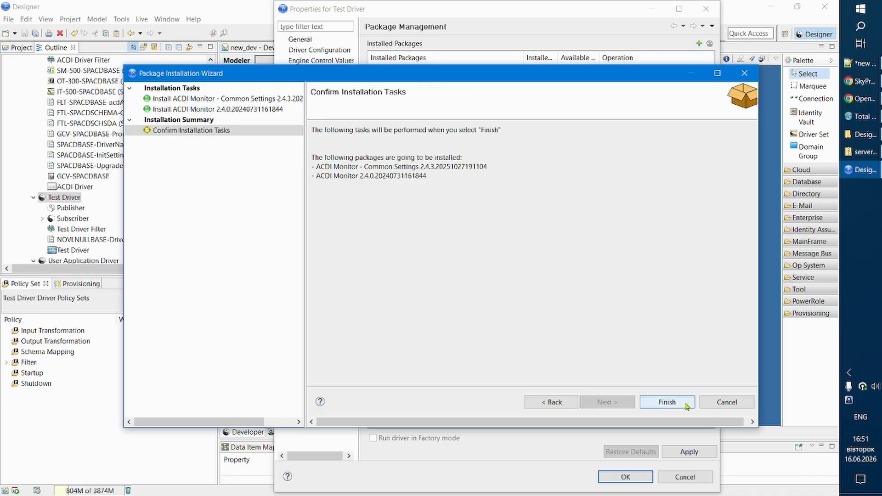
{"action": "left_click", "coordinate": [667, 403]}
{"action": "key", "text": "Return"}
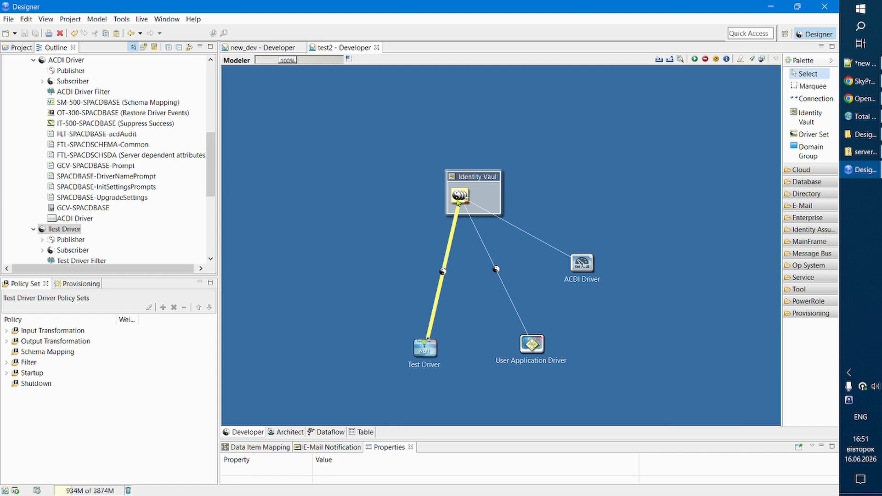
Examine the live deployment options for the driver set's attributes and for the Test Driver.
{"action": "right_click", "coordinate": [459, 193]}
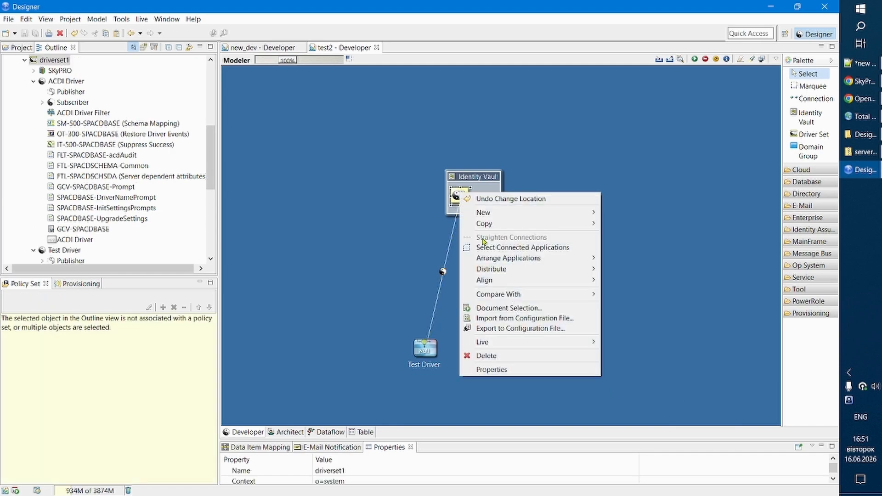
{"action": "mouse_move", "coordinate": [568, 344]}
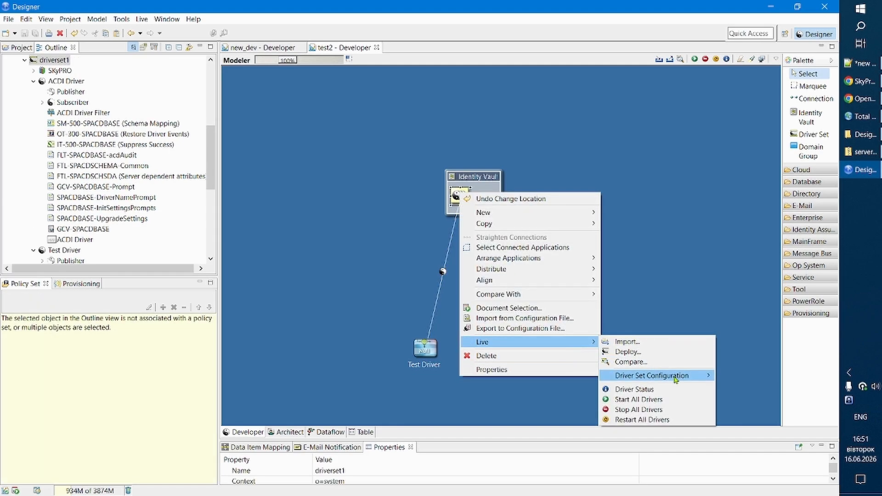
{"action": "mouse_move", "coordinate": [673, 375]}
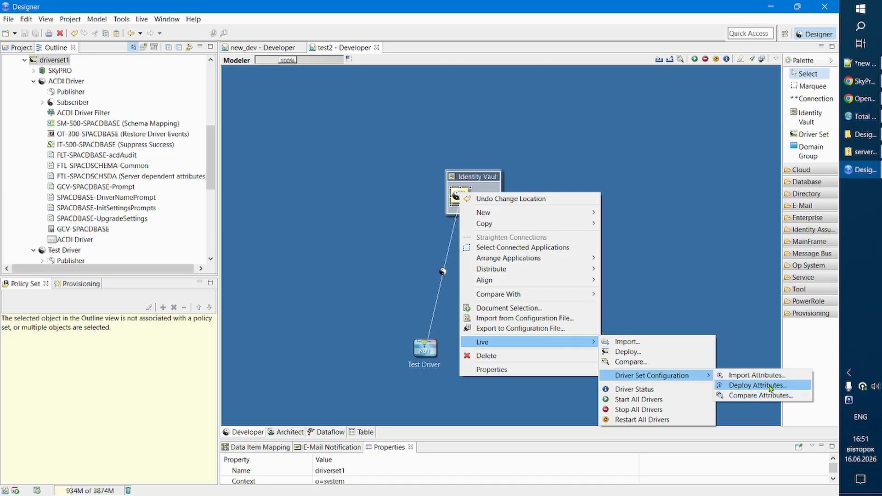
{"action": "left_click", "coordinate": [715, 224]}
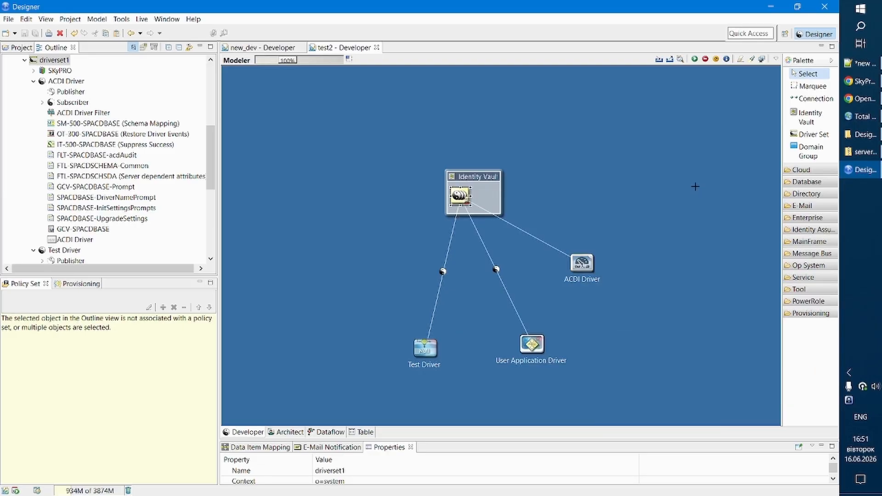
{"action": "left_click", "coordinate": [439, 295]}
{"action": "right_click", "coordinate": [440, 295]}
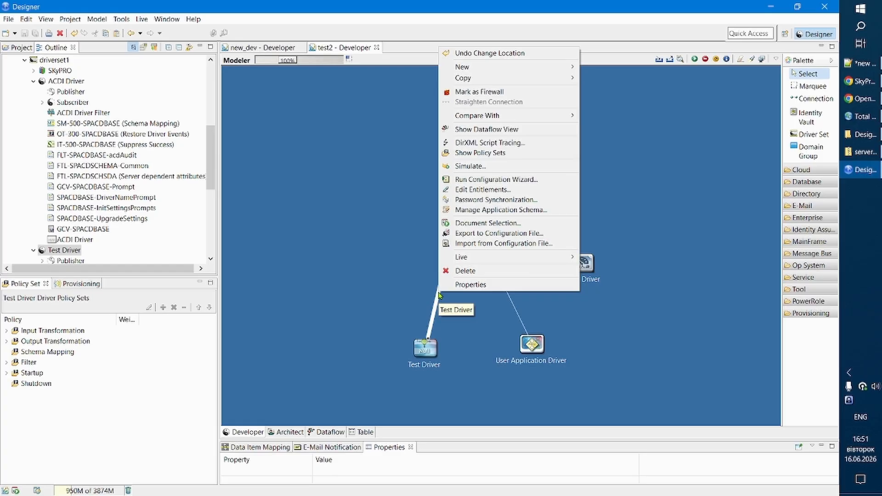
{"action": "mouse_move", "coordinate": [557, 257]}
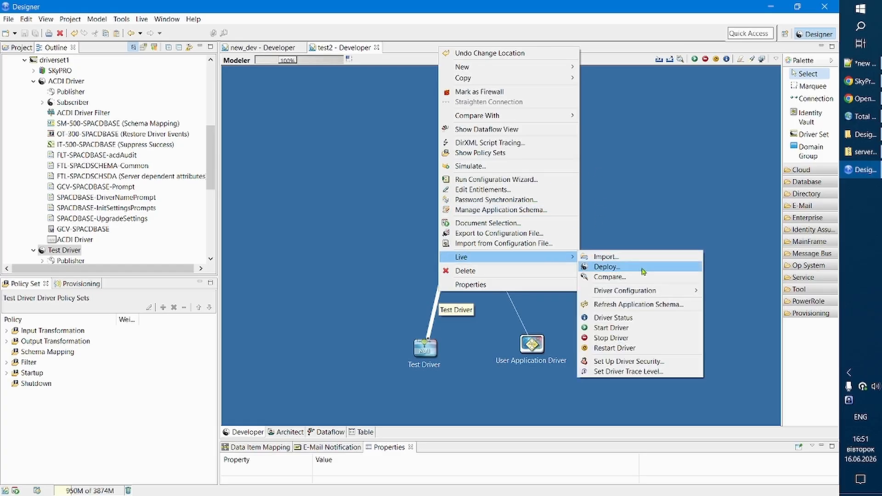
{"action": "left_click", "coordinate": [477, 398]}
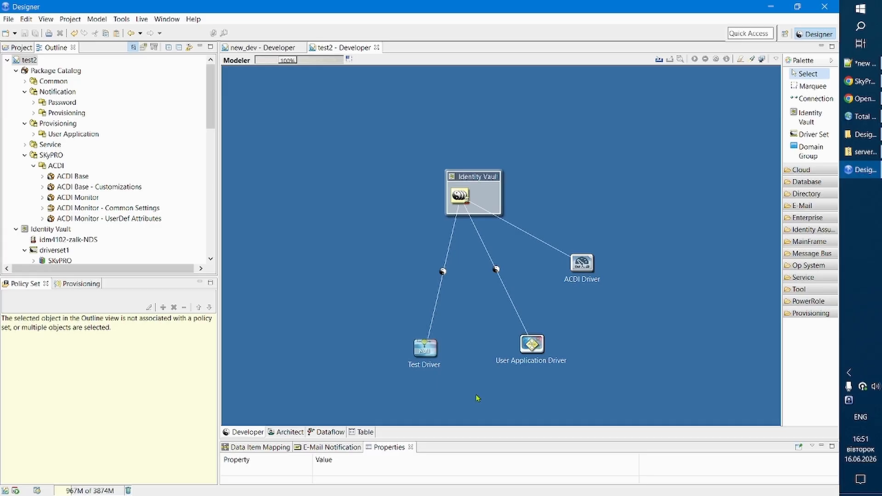
Restart the Test Driver, switch to NetIQ iManager in Chrome, and open user test001 for modification.
{"action": "left_click", "coordinate": [437, 298]}
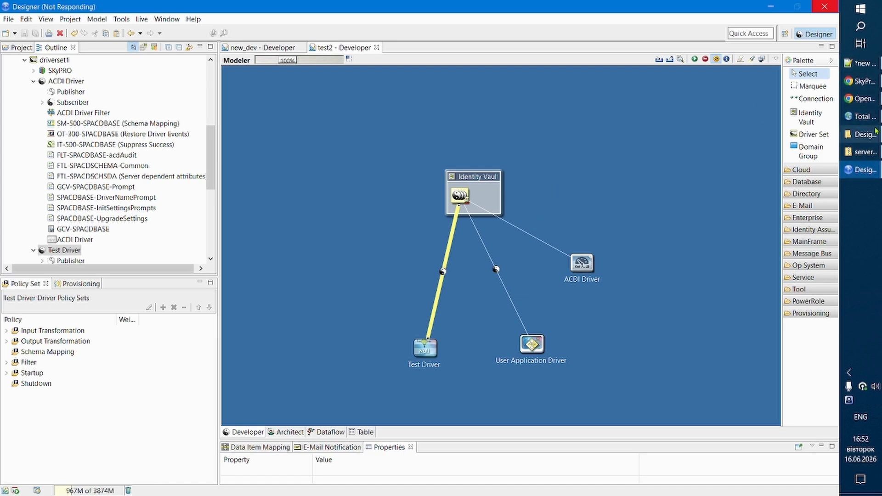
{"action": "left_click", "coordinate": [861, 99]}
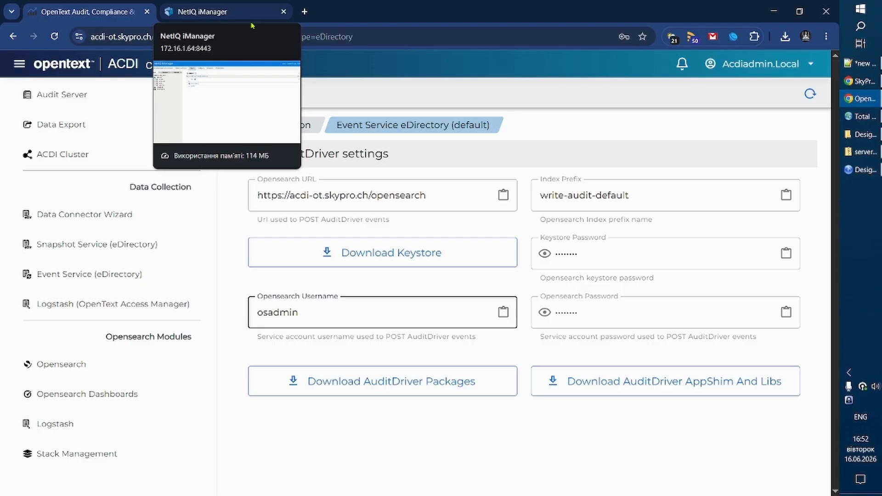
{"action": "left_click", "coordinate": [227, 11]}
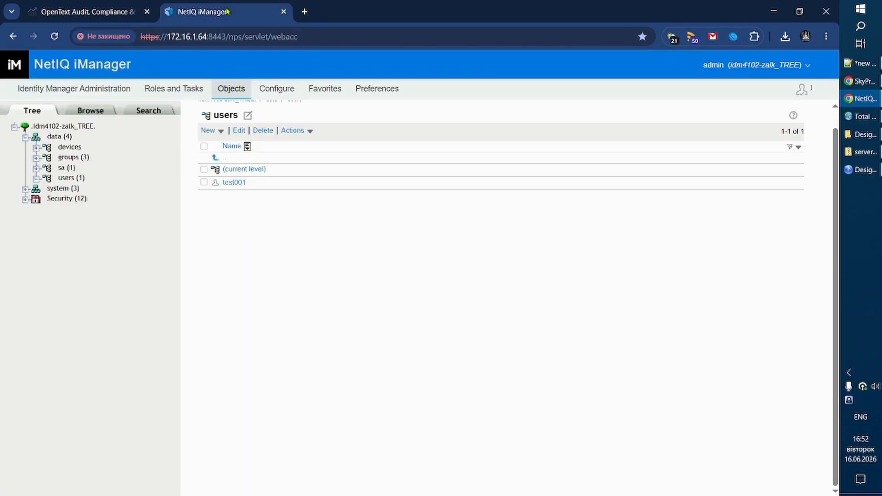
{"action": "left_click", "coordinate": [235, 184]}
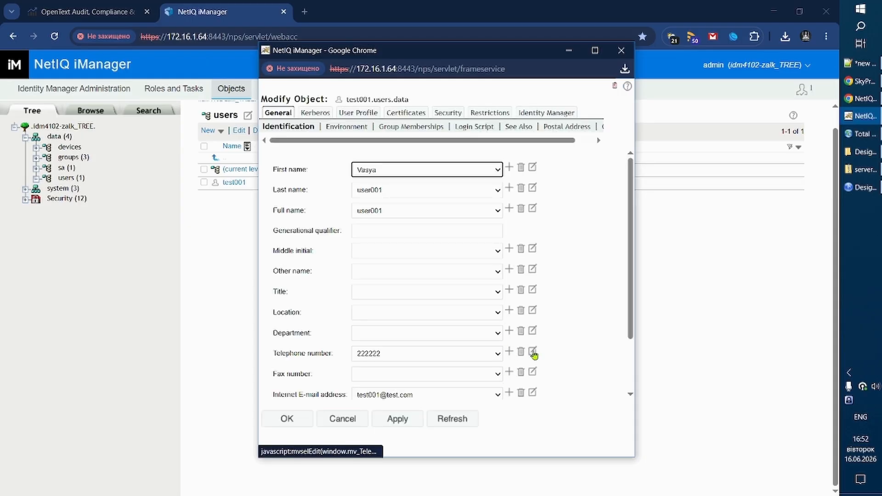
Replace the telephone number of user test001 with a new test value.
{"action": "left_click", "coordinate": [532, 352]}
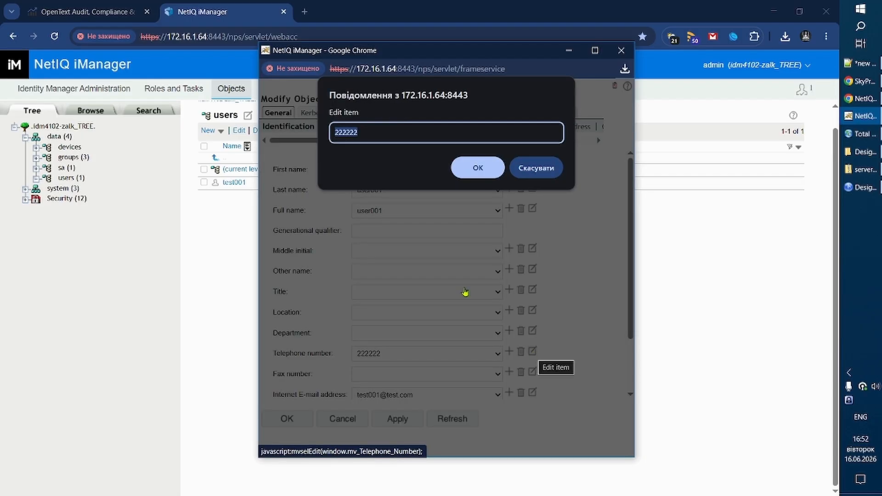
{"action": "type", "text": "333"}
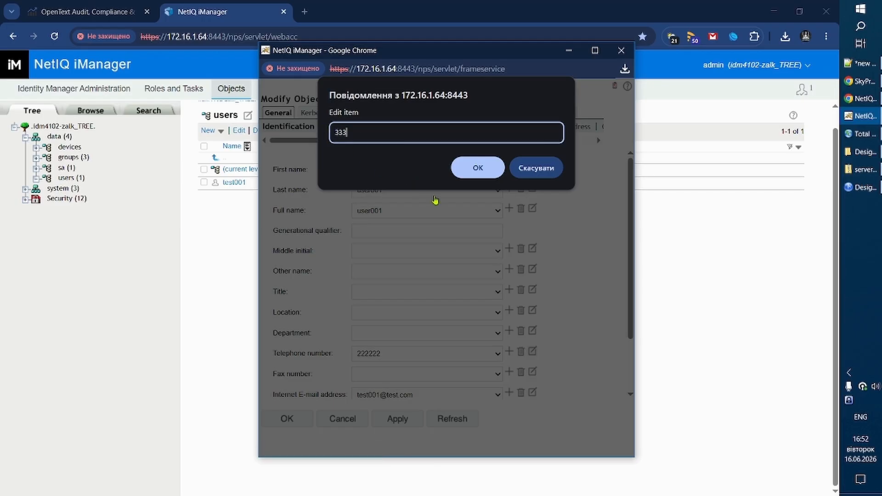
{"action": "left_click", "coordinate": [473, 169]}
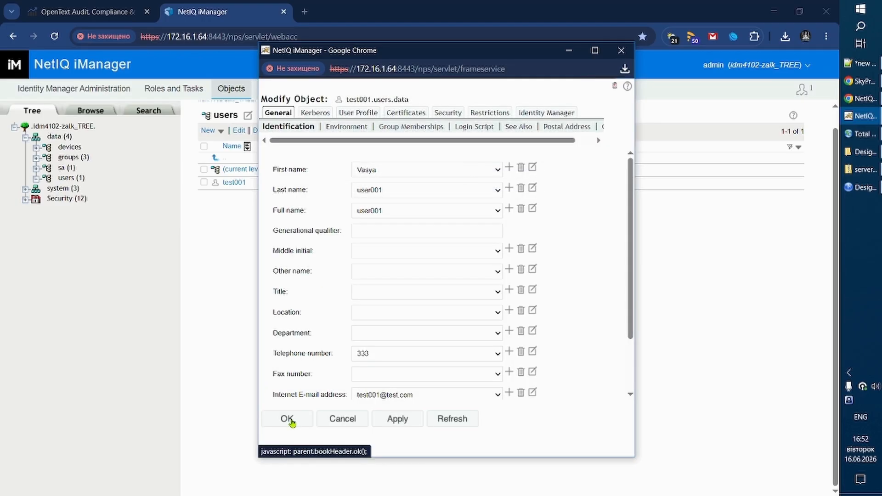
Acknowledge the Test Driver restart in Designer, and save the modified user test001 in iManager.
{"action": "left_click", "coordinate": [862, 187]}
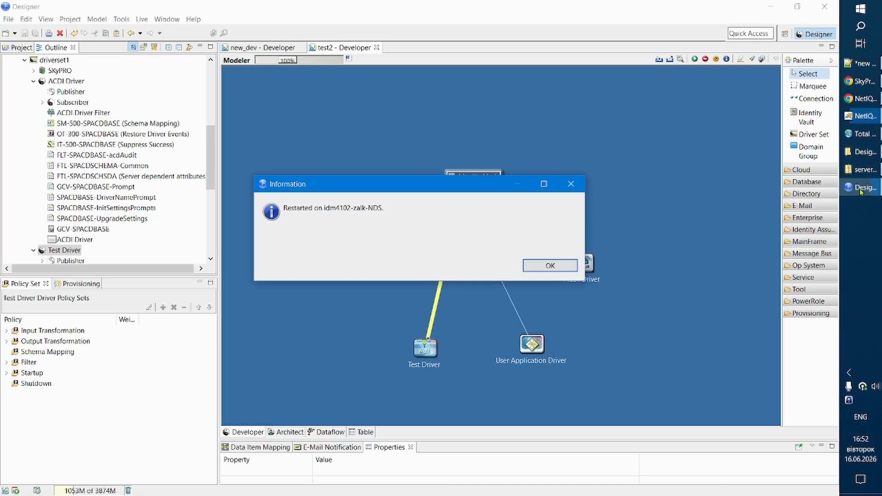
{"action": "left_click", "coordinate": [565, 265]}
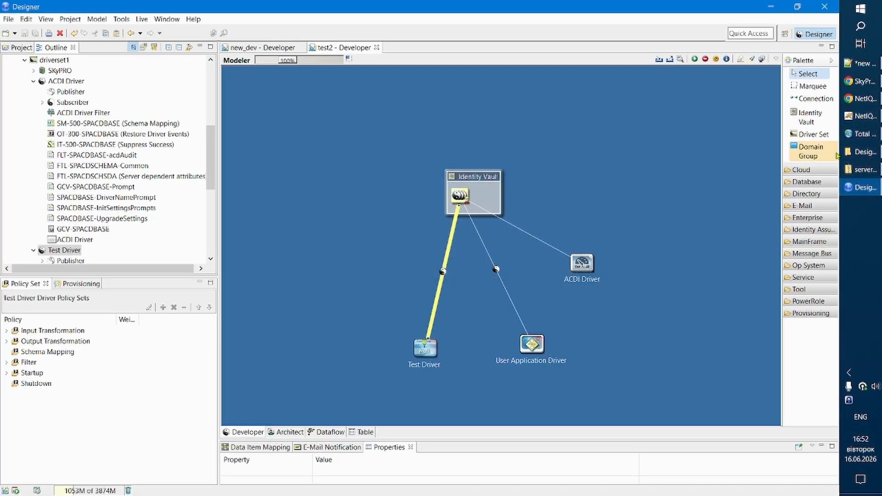
{"action": "left_click", "coordinate": [860, 121]}
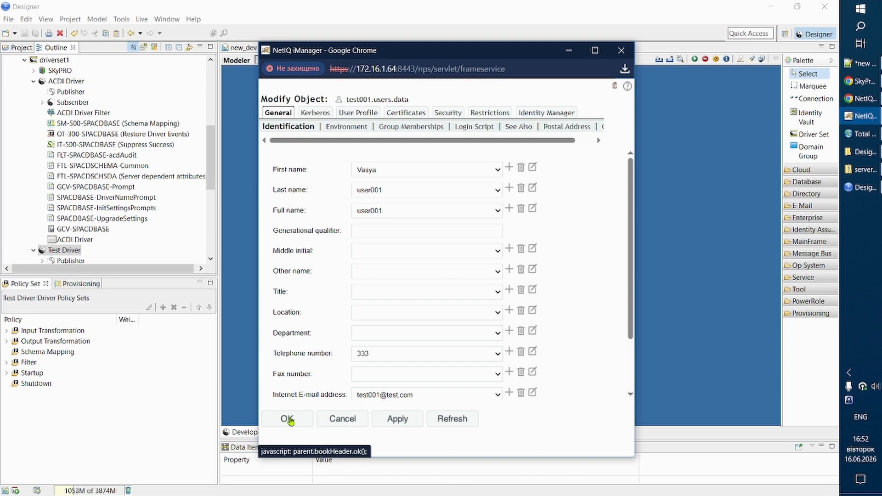
{"action": "left_click", "coordinate": [288, 419]}
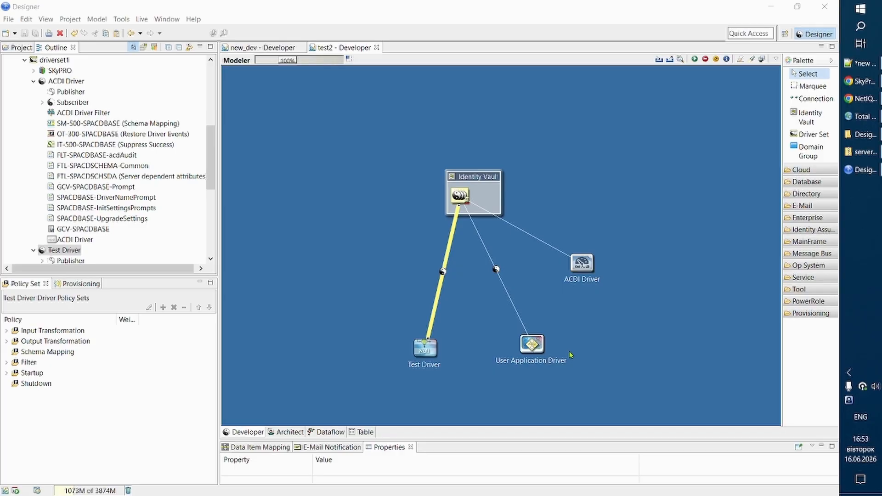
Switch to the ACDI web console in Chrome and load the OpenText Identity Manager Driver Dashboard.
{"action": "left_click", "coordinate": [860, 99]}
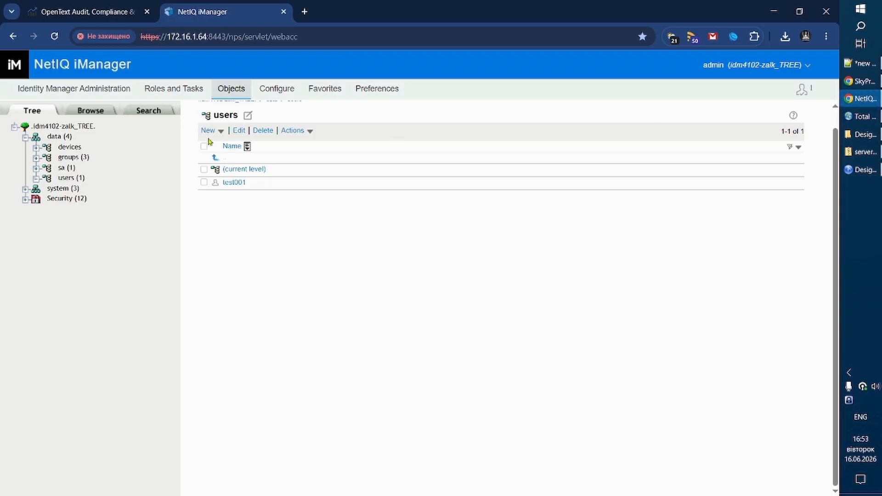
{"action": "left_click", "coordinate": [94, 9]}
{"action": "scroll", "coordinate": [142, 266], "scroll_direction": "up", "scroll_amount": 6}
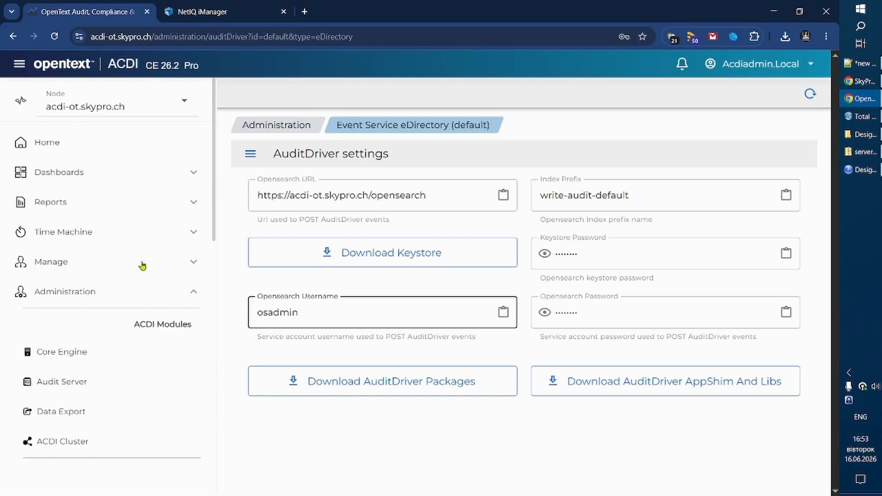
{"action": "left_click", "coordinate": [195, 173]}
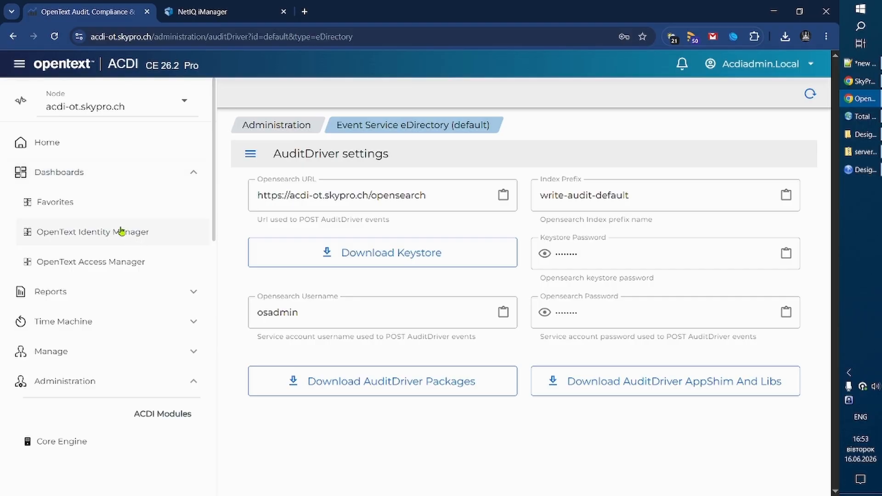
{"action": "left_click", "coordinate": [120, 230]}
{"action": "scroll", "coordinate": [567, 324], "scroll_direction": "down", "scroll_amount": 6}
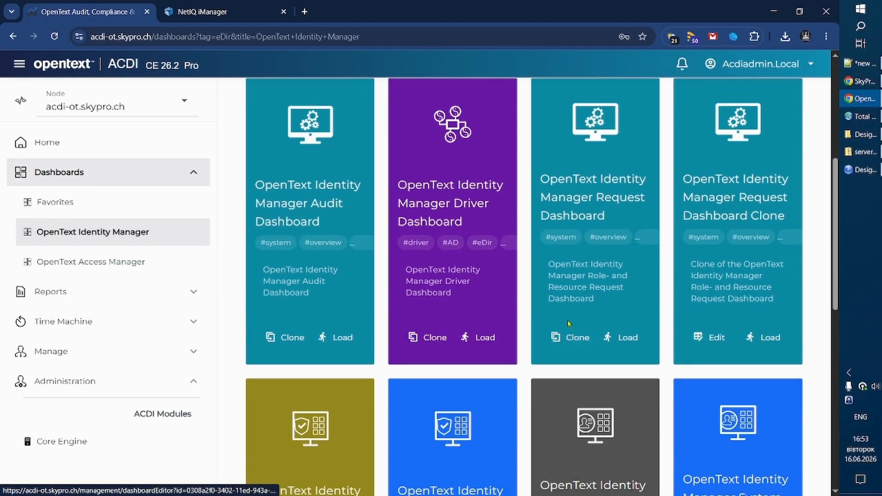
{"action": "left_click", "coordinate": [482, 340]}
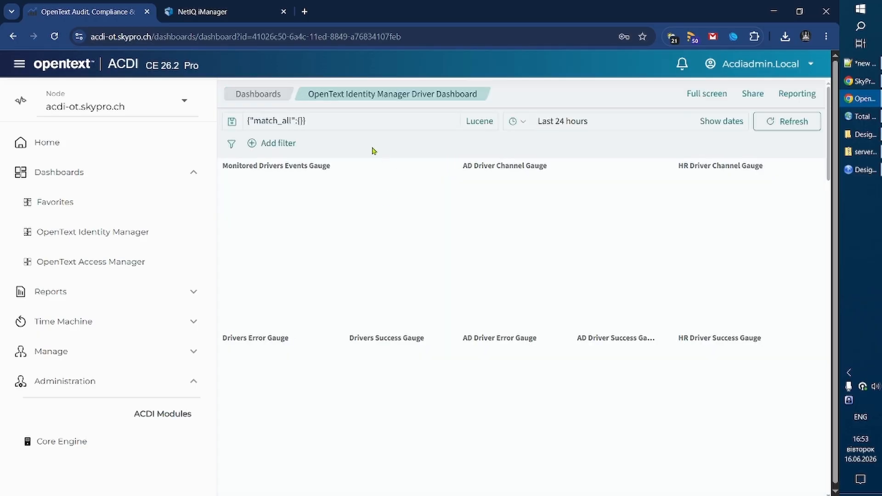
Stop the dashboard's automatic refresh every 15 seconds.
{"action": "left_click", "coordinate": [524, 125]}
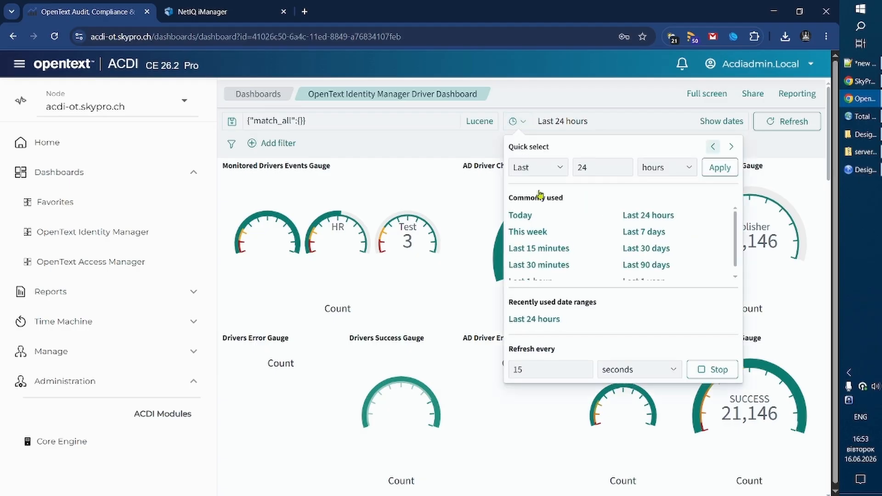
{"action": "left_click", "coordinate": [715, 368]}
{"action": "left_click", "coordinate": [322, 128]}
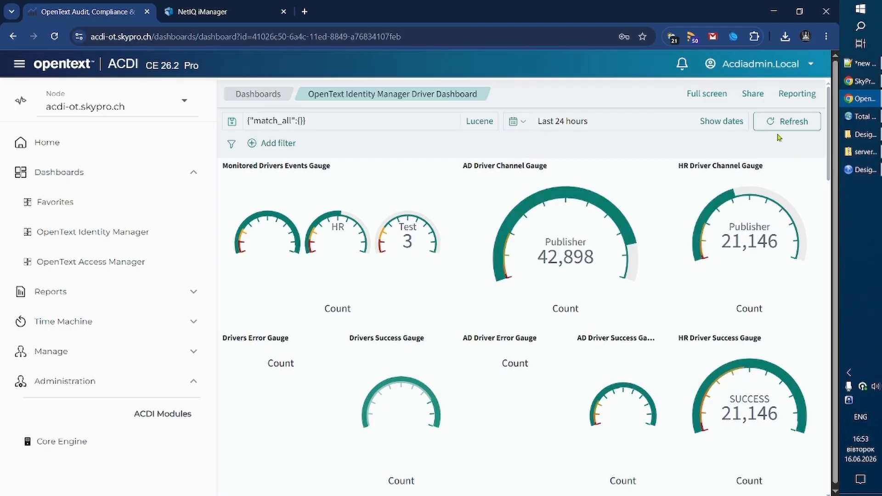
Add a dashboard filter for Connected System.keyword is Test.
{"action": "left_click", "coordinate": [272, 144]}
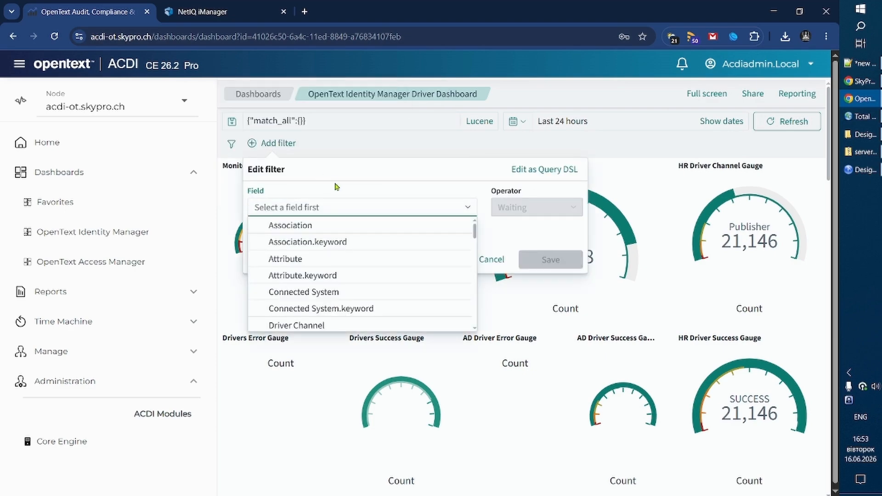
{"action": "left_click", "coordinate": [337, 309]}
{"action": "left_click", "coordinate": [522, 214]}
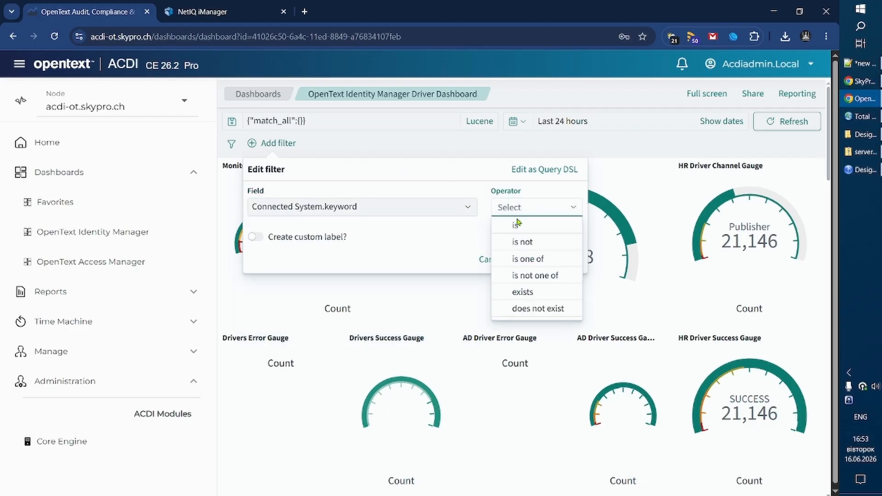
{"action": "left_click", "coordinate": [505, 225]}
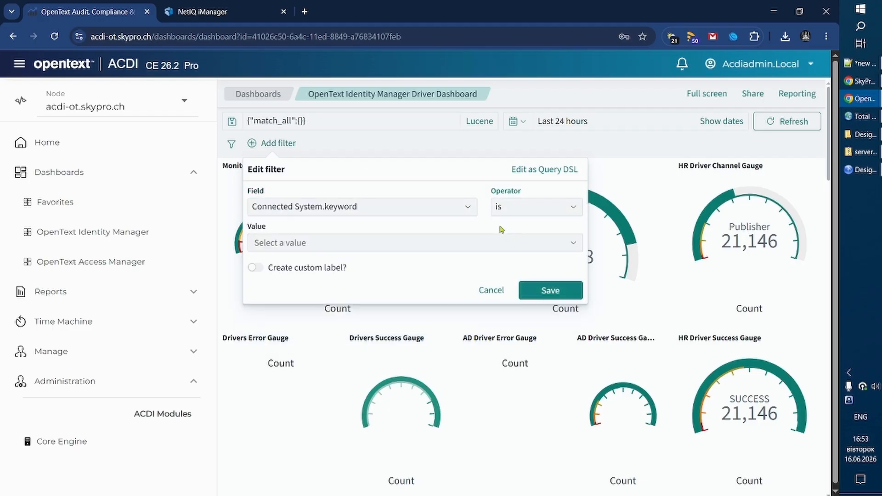
{"action": "left_click", "coordinate": [320, 246]}
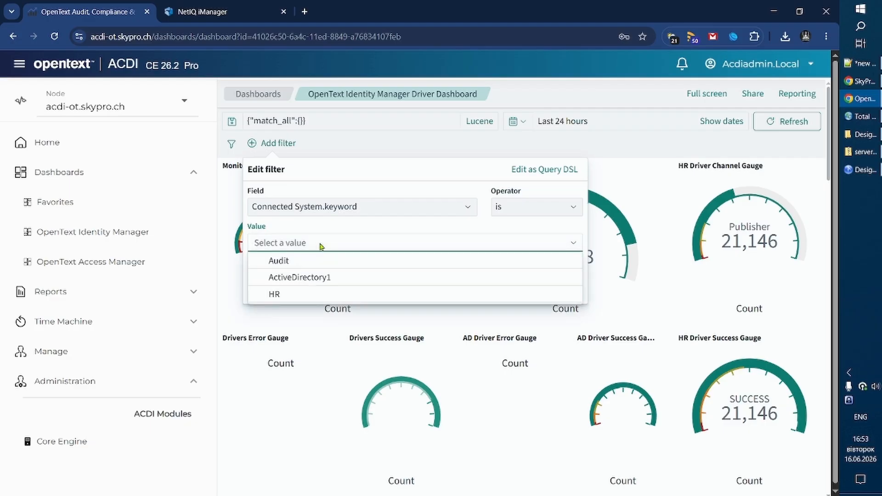
{"action": "type", "text": "Test"}
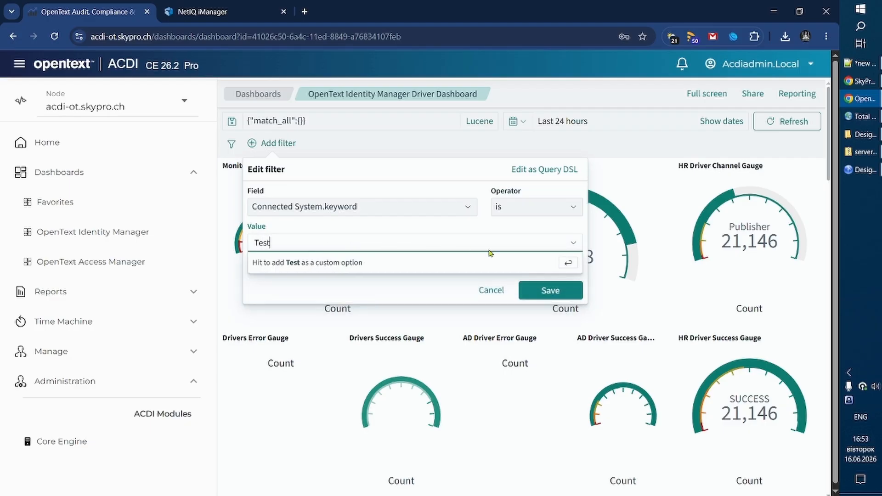
{"action": "left_click", "coordinate": [547, 295]}
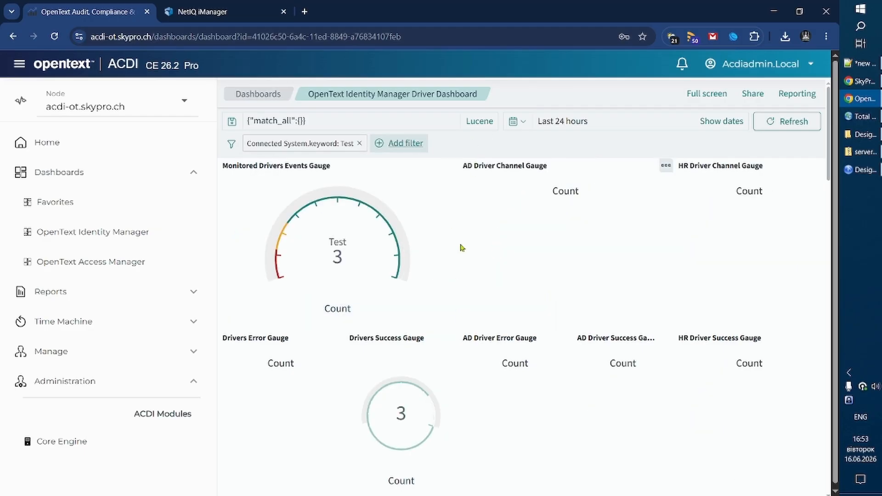
Examine the Drivers Events table with the navigation collapsed, checking the new and old Telephone Number values of the latest test001 modification.
{"action": "scroll", "coordinate": [463, 255], "scroll_direction": "down", "scroll_amount": 1}
{"action": "scroll", "coordinate": [478, 258], "scroll_direction": "down", "scroll_amount": 10}
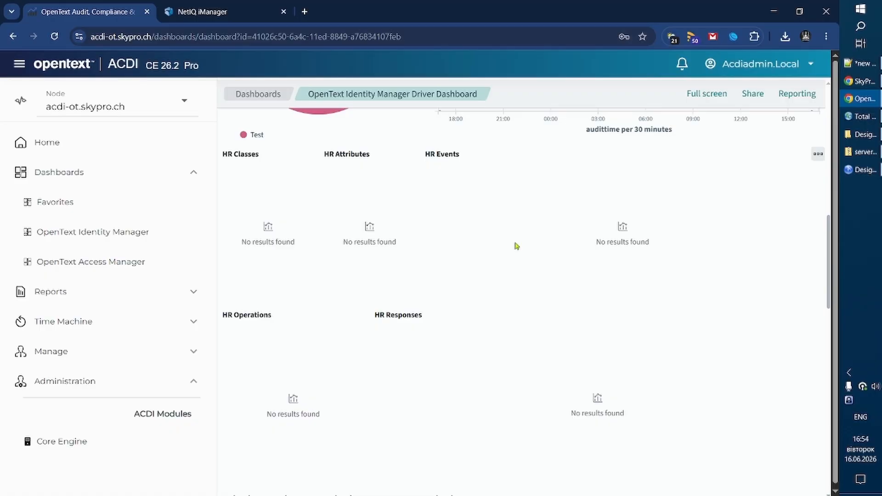
{"action": "scroll", "coordinate": [510, 250], "scroll_direction": "down", "scroll_amount": 12}
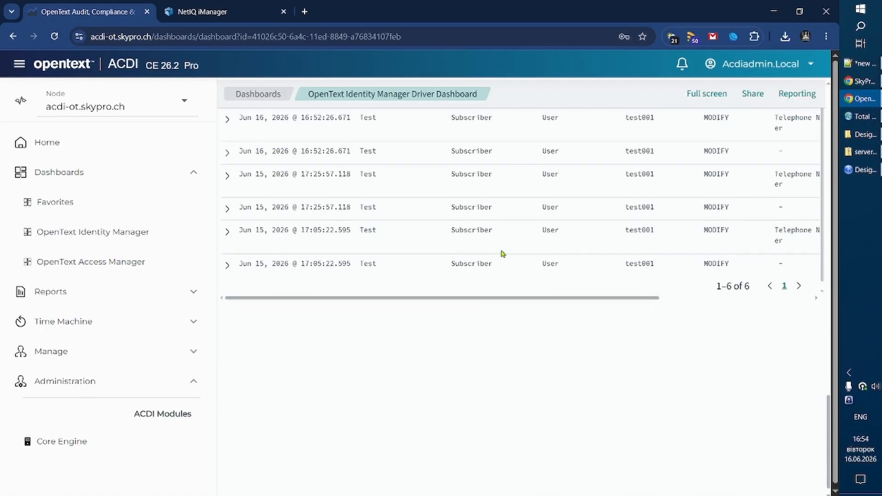
{"action": "scroll", "coordinate": [502, 253], "scroll_direction": "up", "scroll_amount": 3}
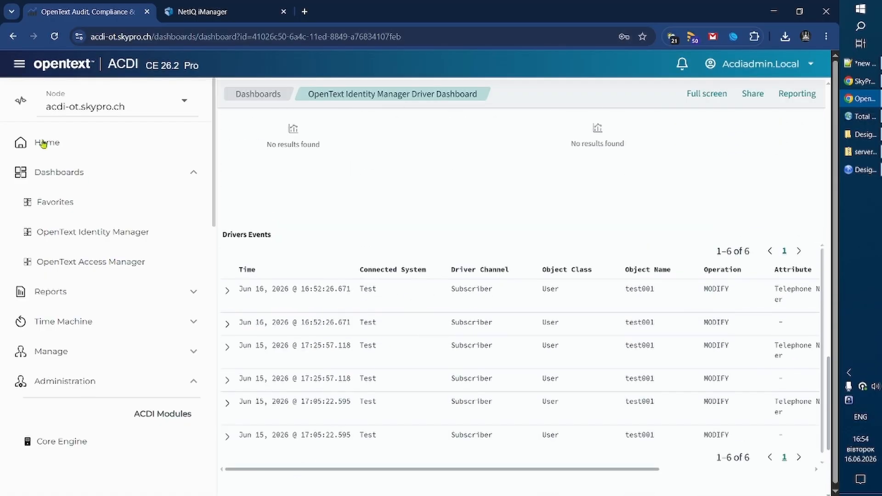
{"action": "left_click", "coordinate": [19, 63]}
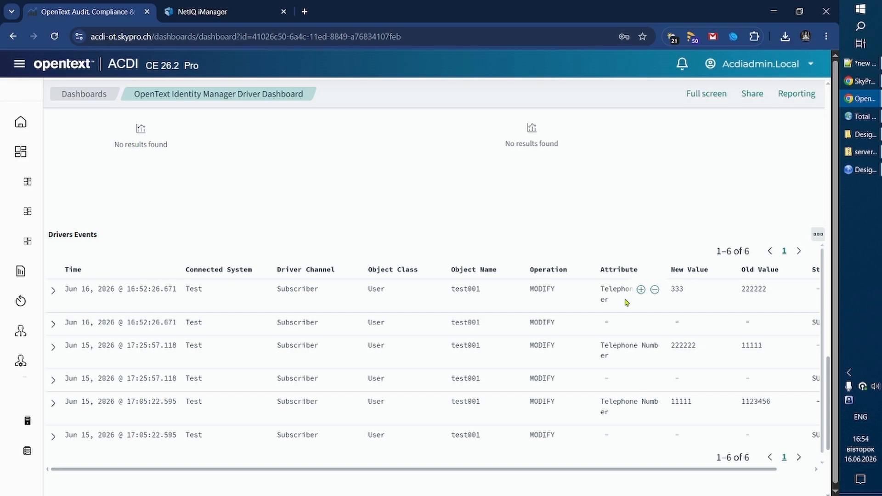
{"action": "mouse_move", "coordinate": [764, 289]}
{"action": "left_mouse_down"}
{"action": "mouse_move", "coordinate": [745, 290]}
{"action": "mouse_move", "coordinate": [762, 290]}
{"action": "left_mouse_up"}
{"action": "left_click", "coordinate": [752, 289]}
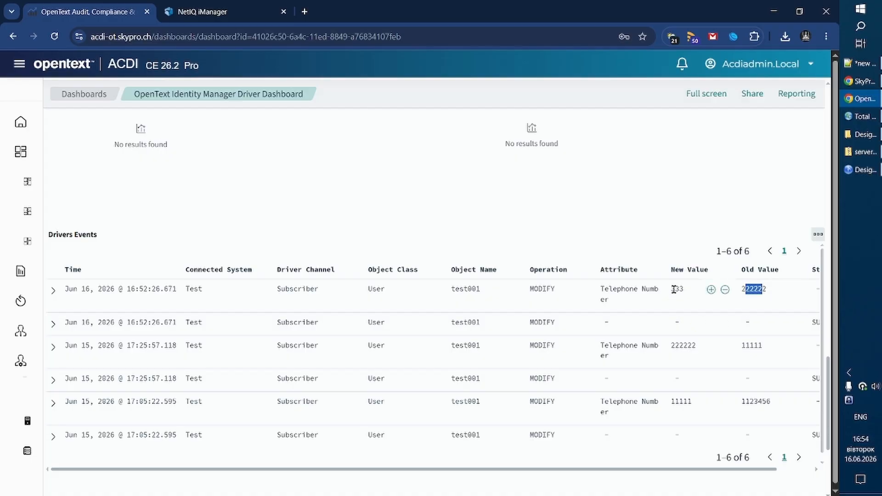
{"action": "left_click", "coordinate": [673, 289]}
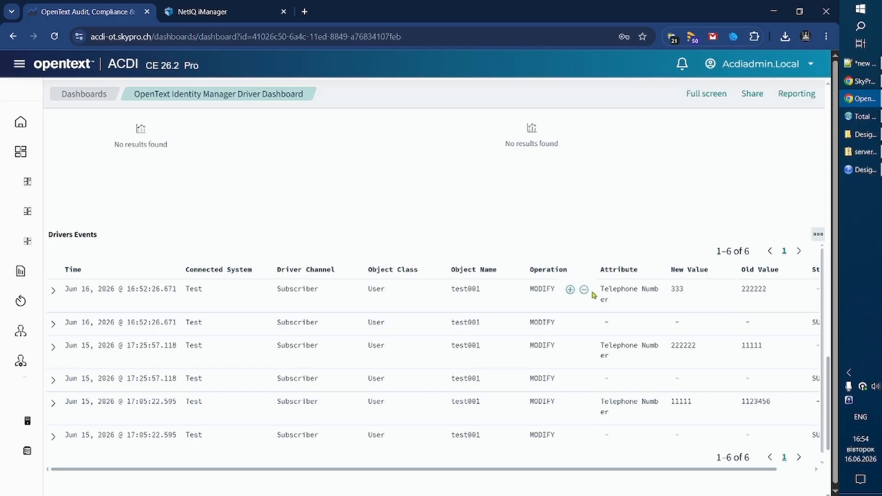
Review the filtered dashboard's driver charts, success gauge and monitored events gauge for the Test driver.
{"action": "scroll", "coordinate": [620, 341], "scroll_direction": "up", "scroll_amount": 5}
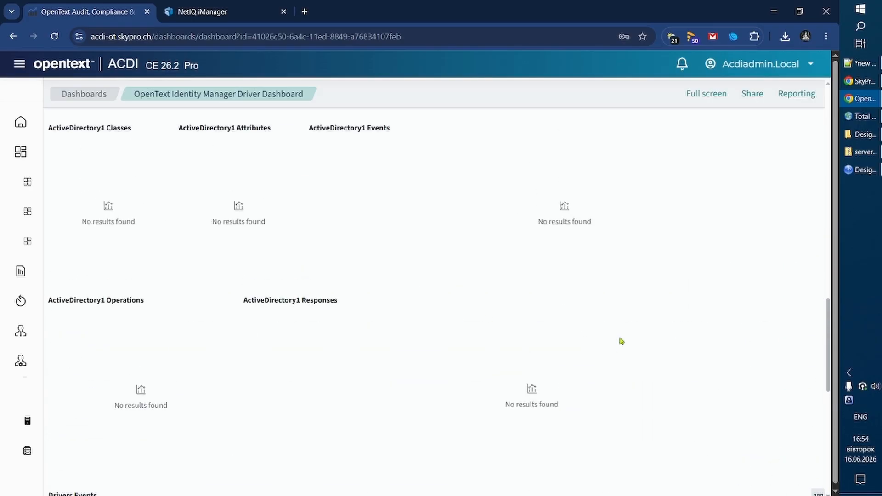
{"action": "scroll", "coordinate": [620, 340], "scroll_direction": "up", "scroll_amount": 10}
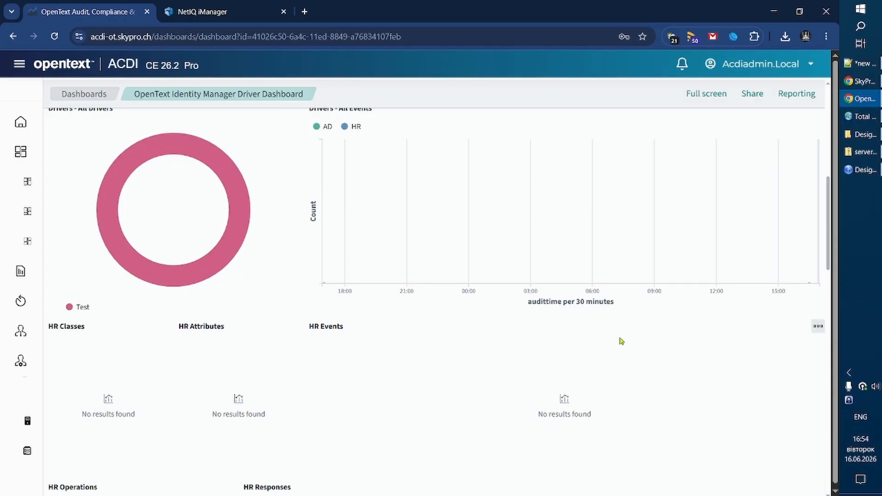
{"action": "scroll", "coordinate": [621, 341], "scroll_direction": "up", "scroll_amount": 1}
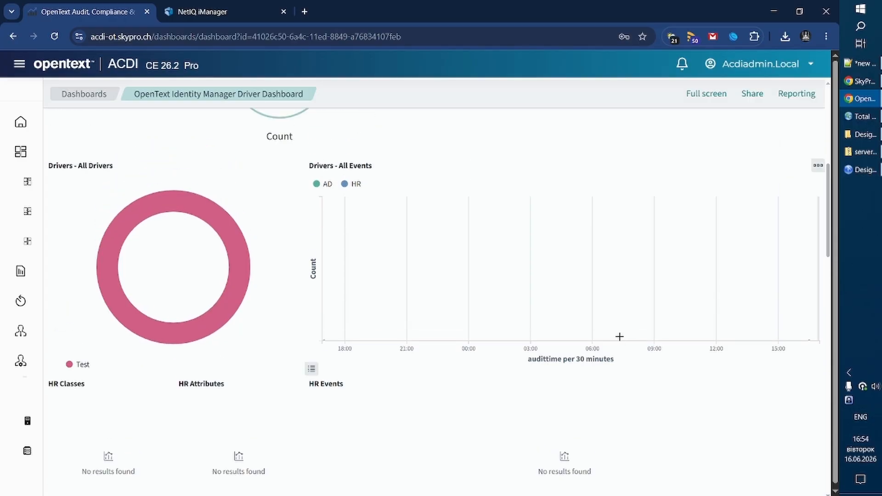
{"action": "scroll", "coordinate": [619, 337], "scroll_direction": "up", "scroll_amount": 5}
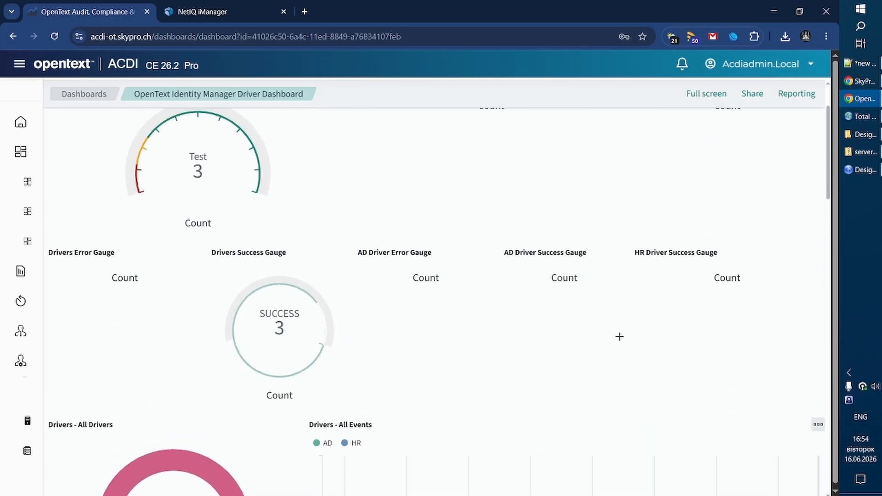
{"action": "scroll", "coordinate": [216, 238], "scroll_direction": "down", "scroll_amount": 3}
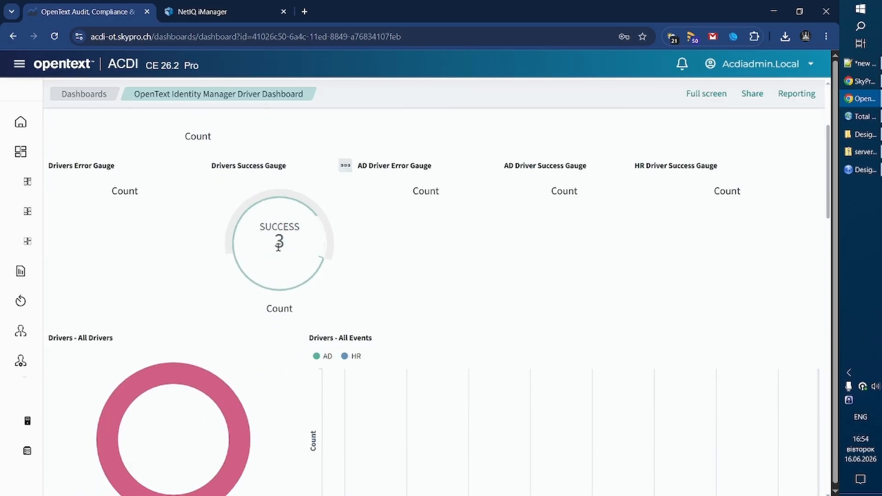
{"action": "scroll", "coordinate": [277, 243], "scroll_direction": "up", "scroll_amount": 3}
{"action": "scroll", "coordinate": [248, 221], "scroll_direction": "down", "scroll_amount": 4}
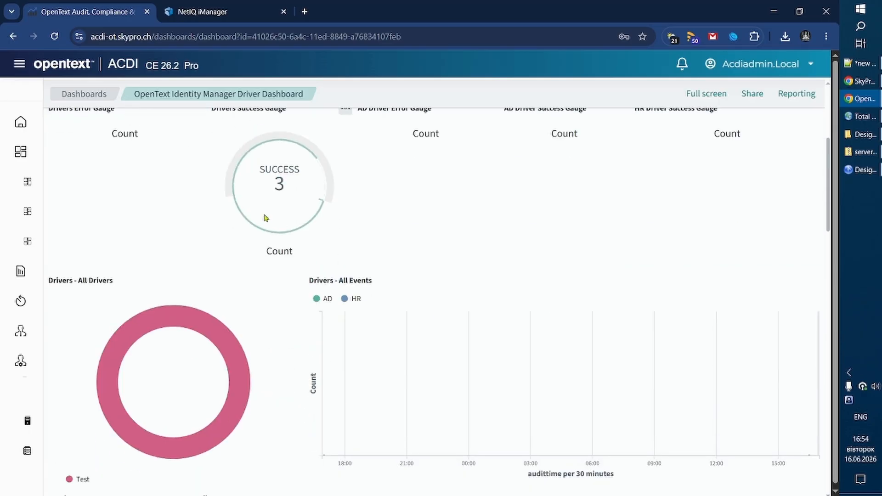
{"action": "scroll", "coordinate": [268, 223], "scroll_direction": "up", "scroll_amount": 1}
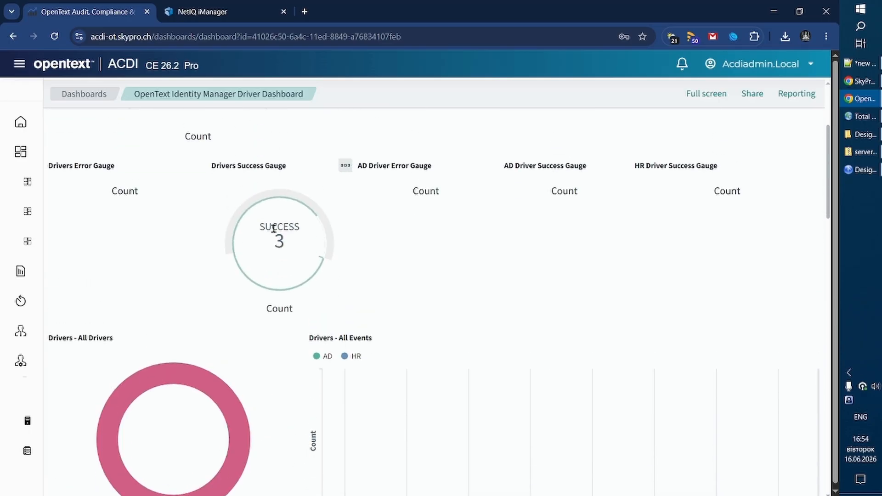
{"action": "scroll", "coordinate": [268, 237], "scroll_direction": "down", "scroll_amount": 1}
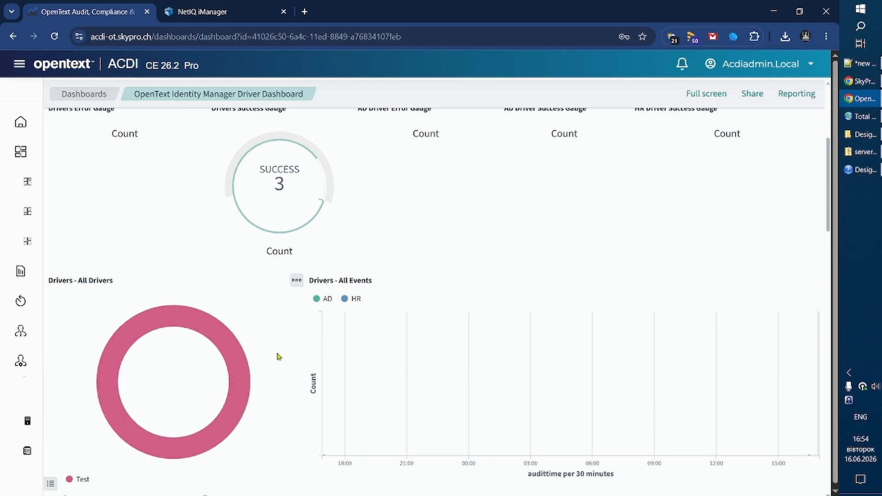
{"action": "scroll", "coordinate": [494, 334], "scroll_direction": "up", "scroll_amount": 4}
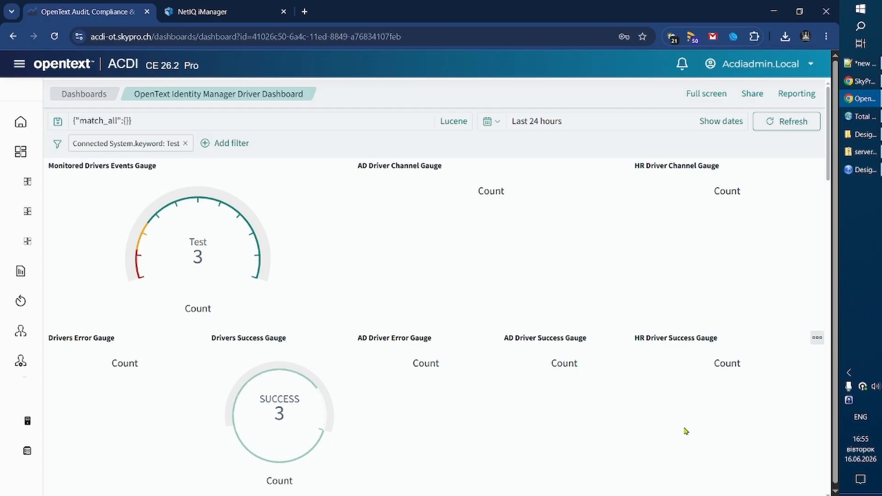
Return to the OpenText Identity Manager dashboards and clone the OpenText Identity Manager Driver Dashboard.
{"action": "mouse_move", "coordinate": [33, 80]}
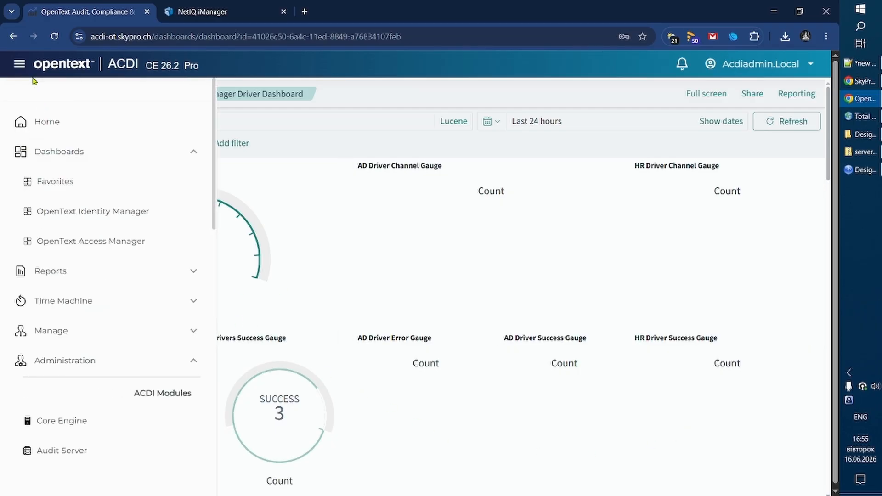
{"action": "left_click", "coordinate": [91, 233]}
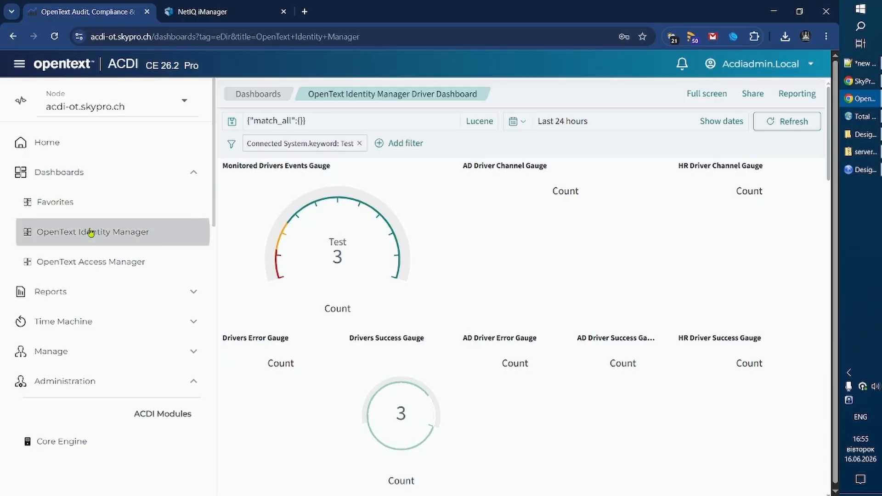
{"action": "scroll", "coordinate": [526, 313], "scroll_direction": "down", "scroll_amount": 5}
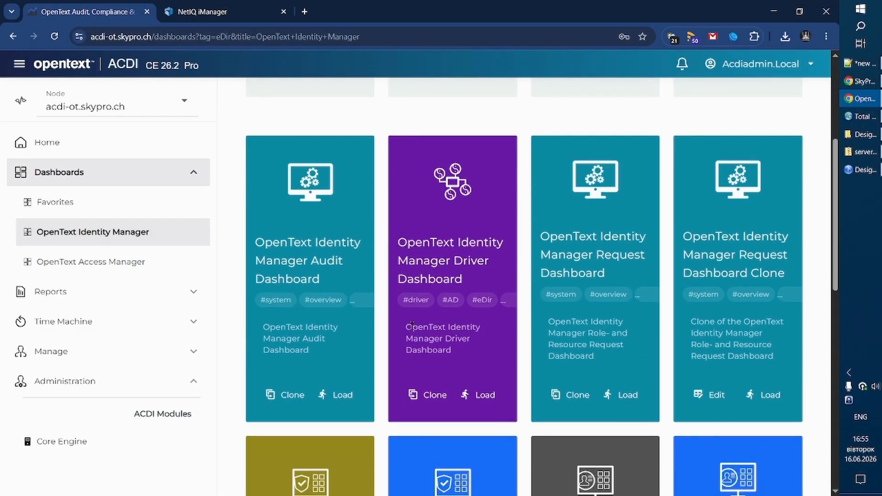
{"action": "left_click", "coordinate": [422, 401]}
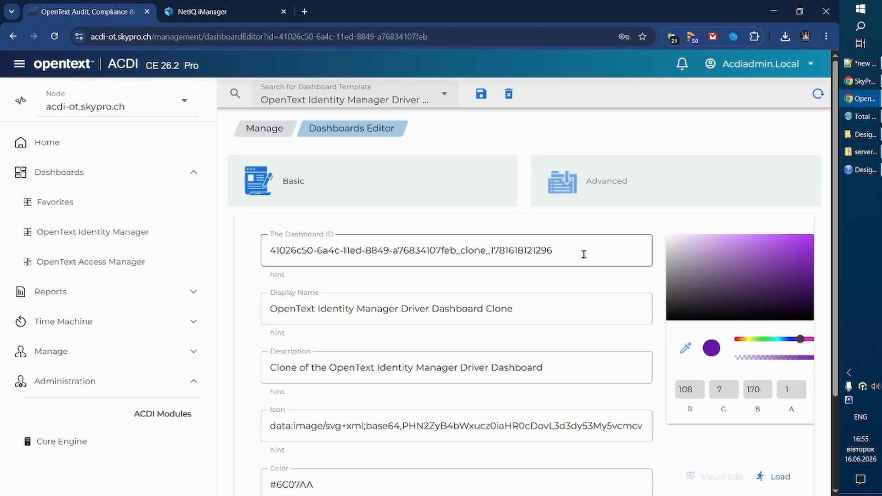
Change the cloned dashboard's color to the yellow #EDC433.
{"action": "scroll", "coordinate": [564, 272], "scroll_direction": "down", "scroll_amount": 2}
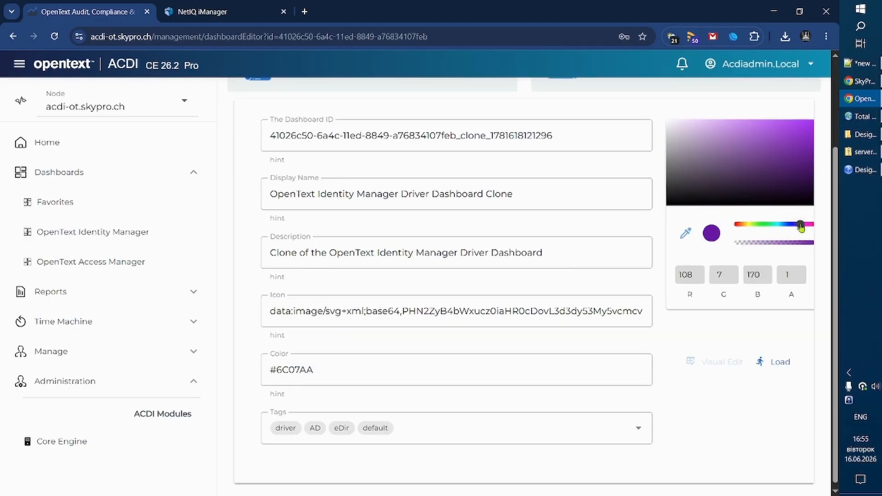
{"action": "left_click_drag", "start_coordinate": [800, 224], "coordinate": [744, 229]}
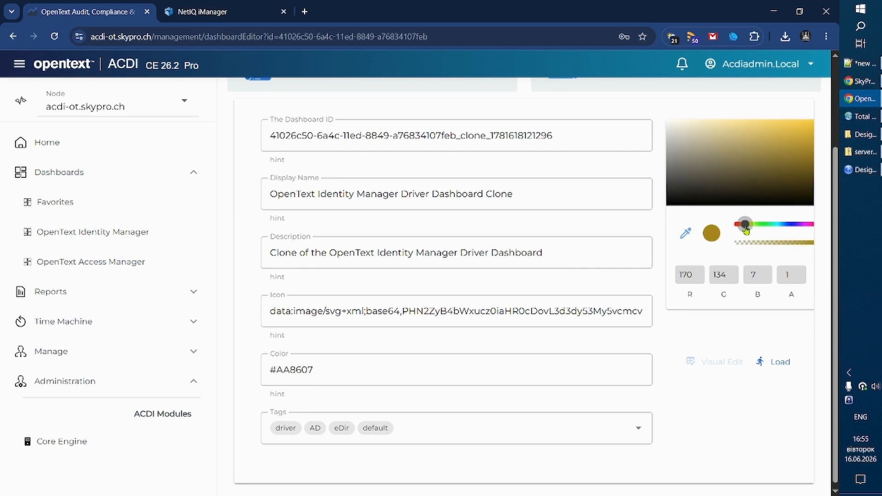
{"action": "left_click", "coordinate": [801, 126]}
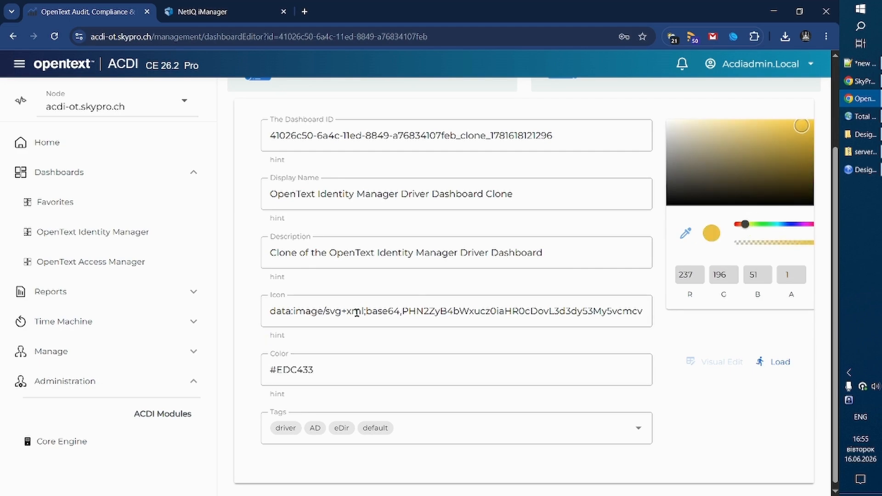
Set the clone's display name to "OpenText Identity Manager Driver Dashboard for Test Driver" and save the dashboard.
{"action": "left_click", "coordinate": [322, 193]}
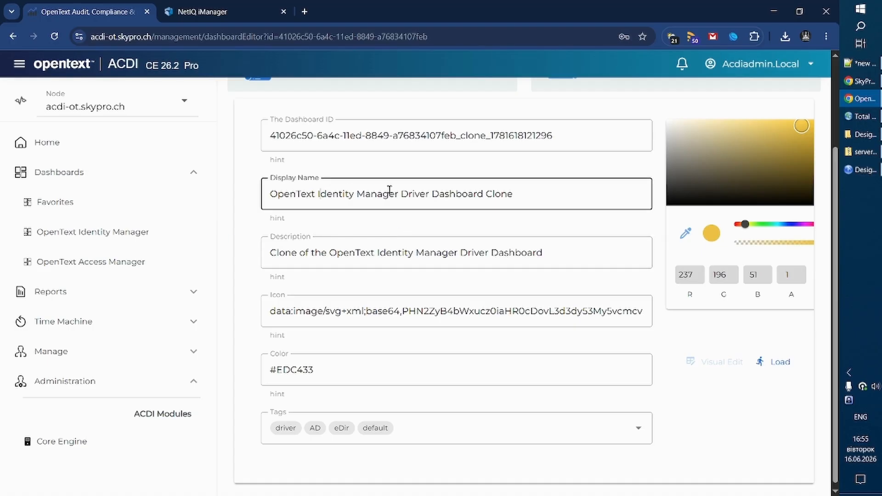
{"action": "left_click", "coordinate": [517, 193]}
{"action": "type", "text": "for Test Driver"}
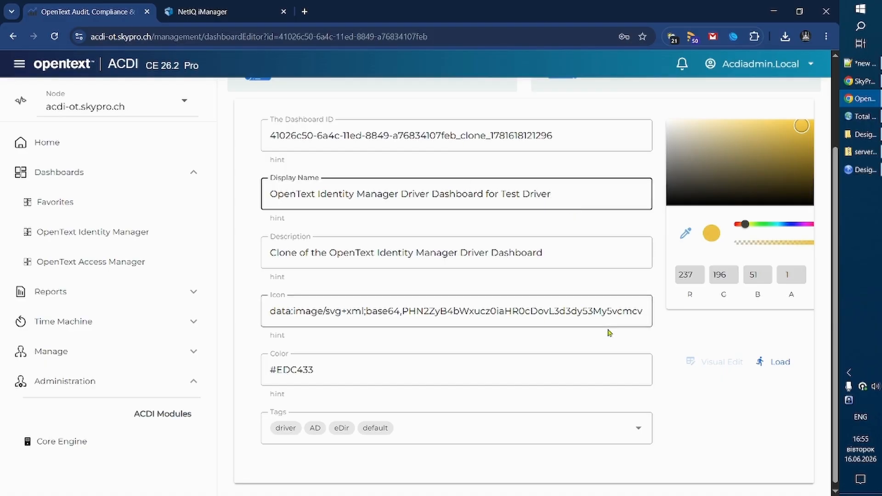
{"action": "scroll", "coordinate": [608, 330], "scroll_direction": "up", "scroll_amount": 3}
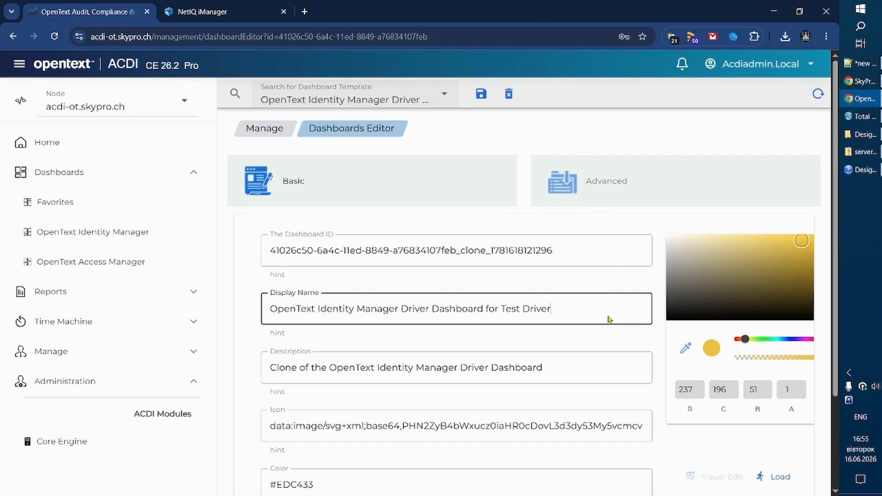
{"action": "left_click", "coordinate": [482, 95]}
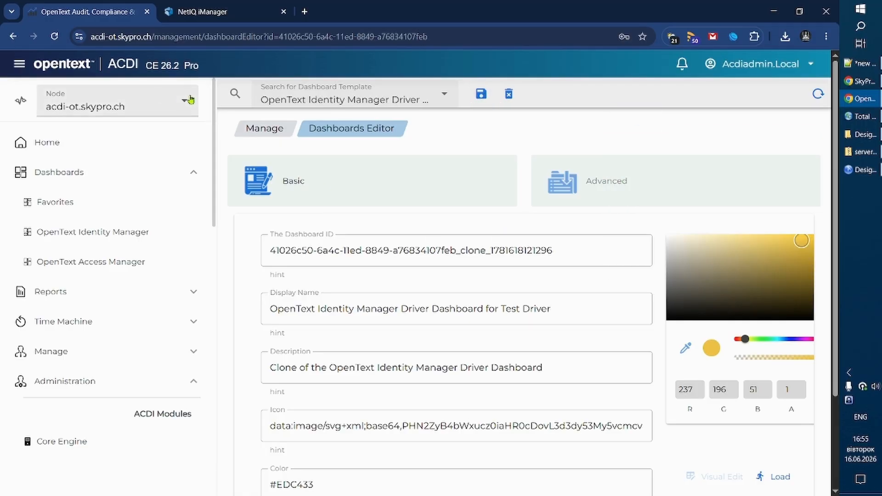
Load the OpenText Identity Manager Driver Dashboard for Test Driver and switch it to edit mode.
{"action": "left_click", "coordinate": [98, 232]}
{"action": "scroll", "coordinate": [626, 285], "scroll_direction": "down", "scroll_amount": 6}
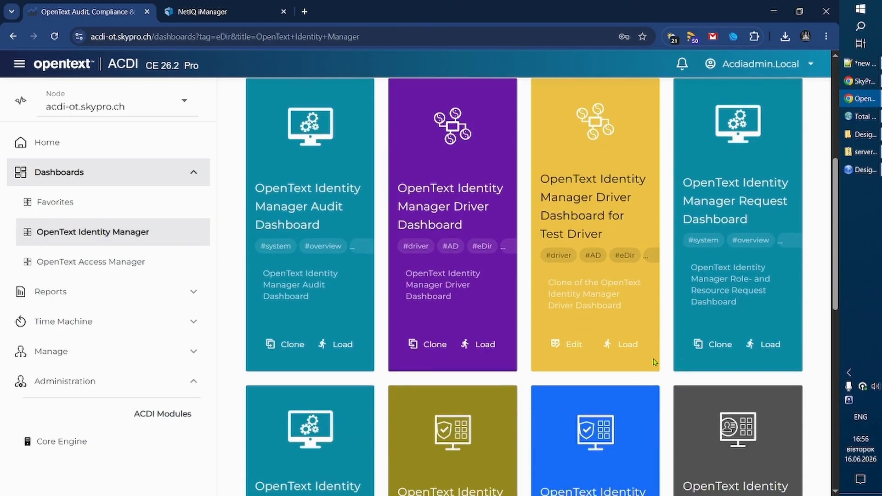
{"action": "left_click", "coordinate": [631, 348]}
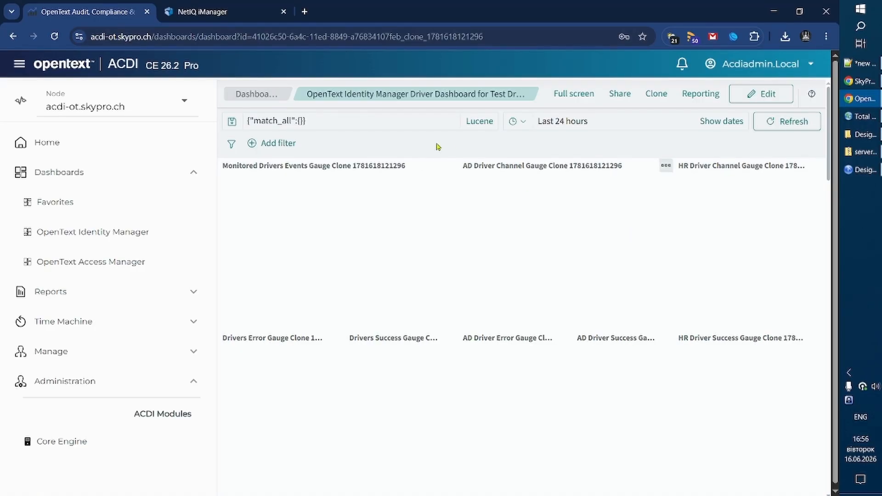
{"action": "left_click", "coordinate": [767, 95]}
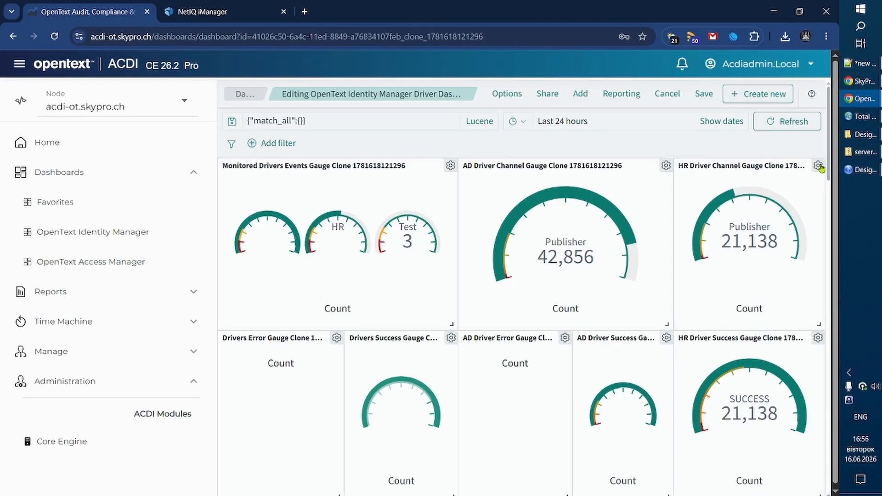
Delete the HR Driver Channel Gauge and HR Driver Success Gauge panels from the dashboard.
{"action": "scroll", "coordinate": [672, 327], "scroll_direction": "down", "scroll_amount": 5}
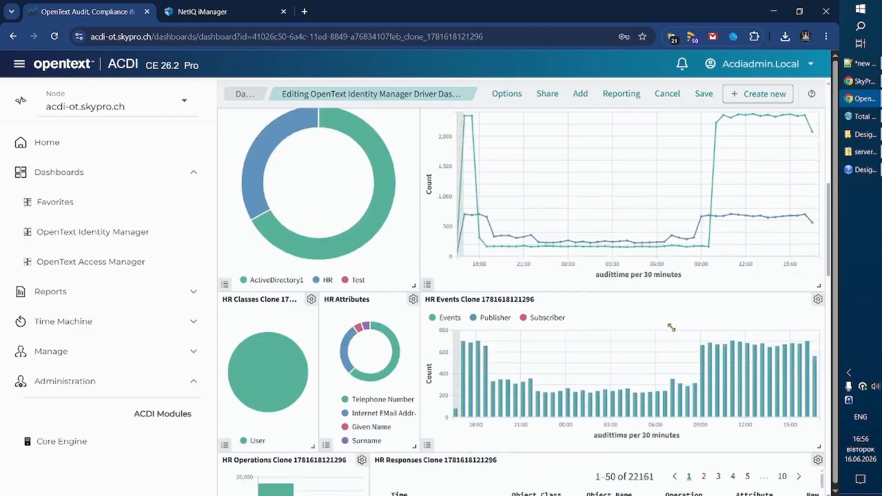
{"action": "scroll", "coordinate": [671, 327], "scroll_direction": "up", "scroll_amount": 5}
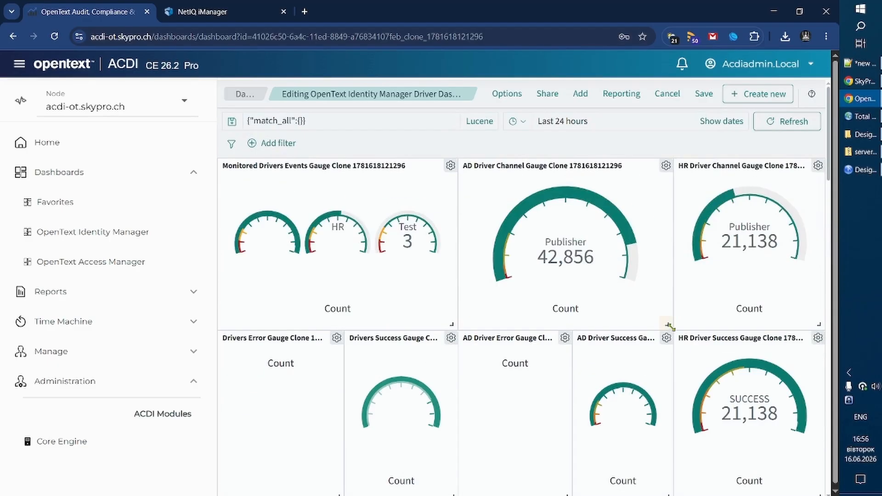
{"action": "left_click", "coordinate": [818, 167]}
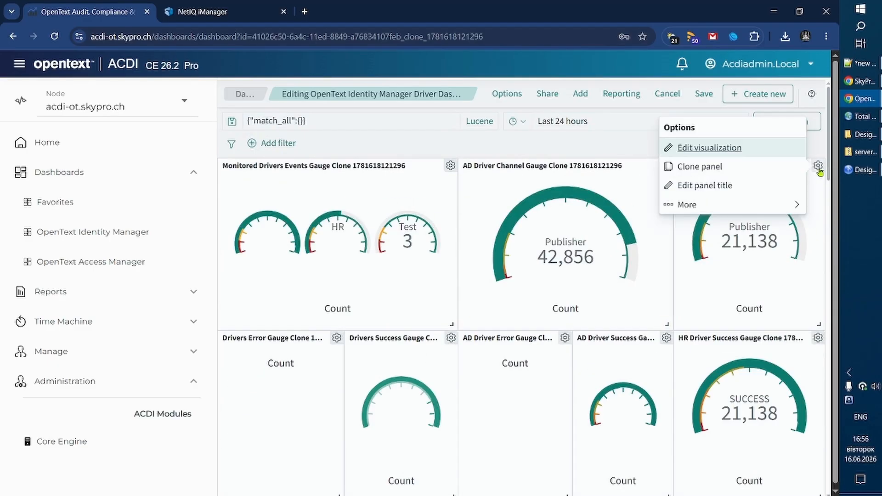
{"action": "left_click", "coordinate": [792, 205]}
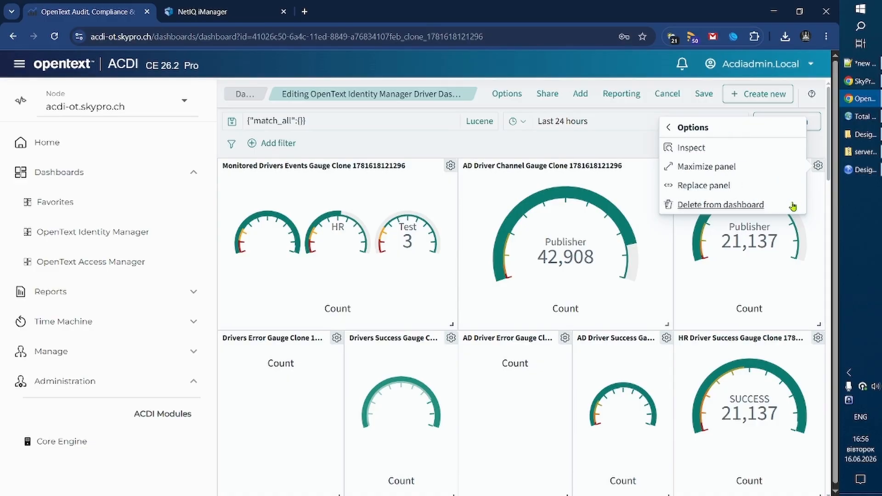
{"action": "left_click", "coordinate": [750, 206]}
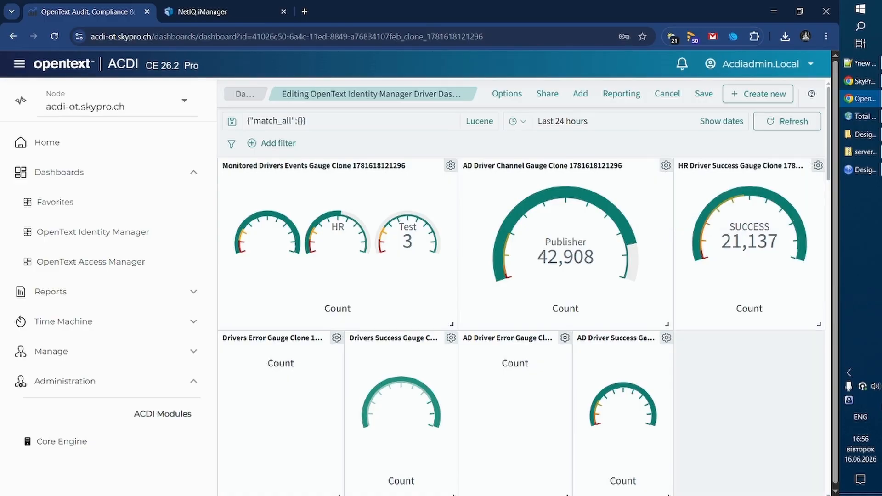
{"action": "left_click", "coordinate": [818, 166]}
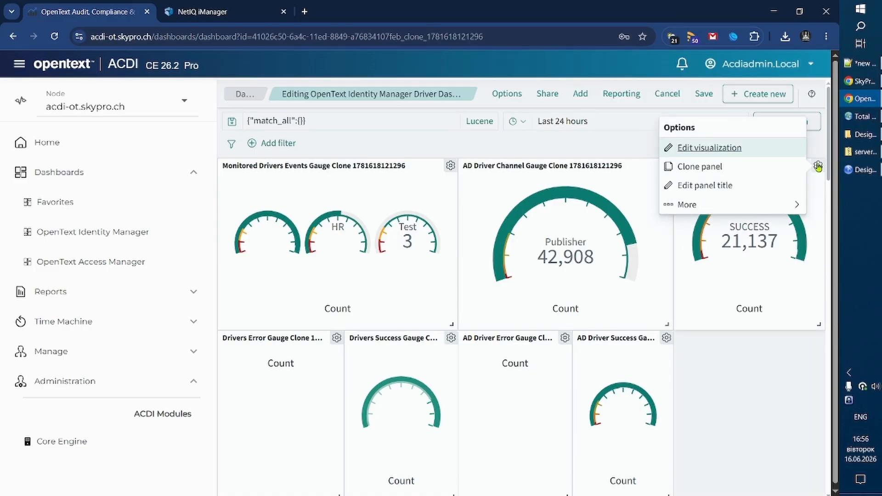
{"action": "left_click", "coordinate": [796, 205]}
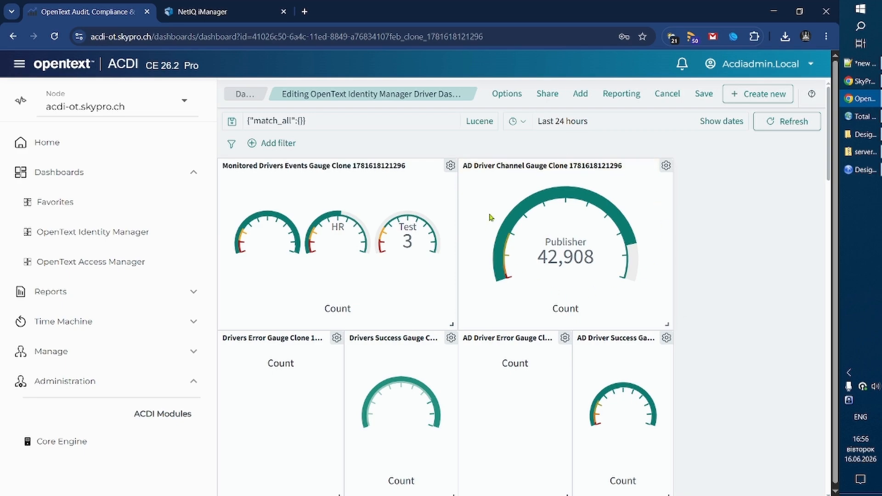
Set the Connected System filter of the AD Driver Channel Gauge visualization to Test, save it and return to the dashboard.
{"action": "left_click", "coordinate": [666, 166]}
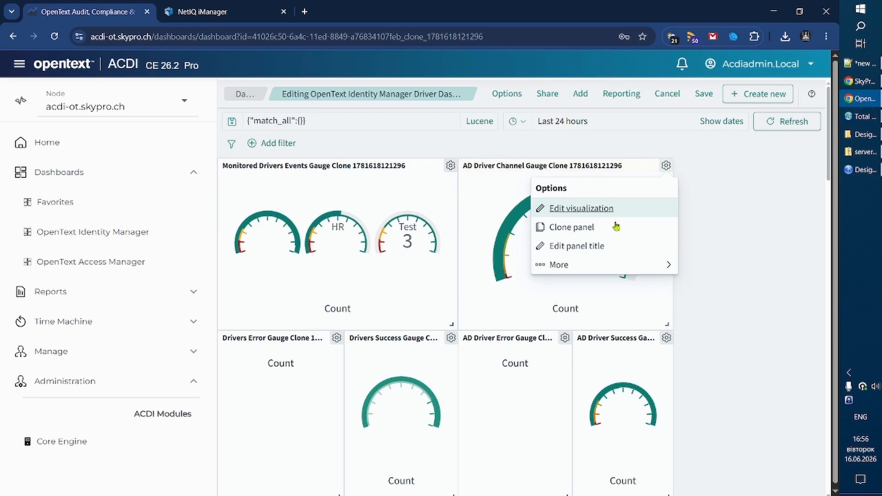
{"action": "left_click", "coordinate": [669, 268]}
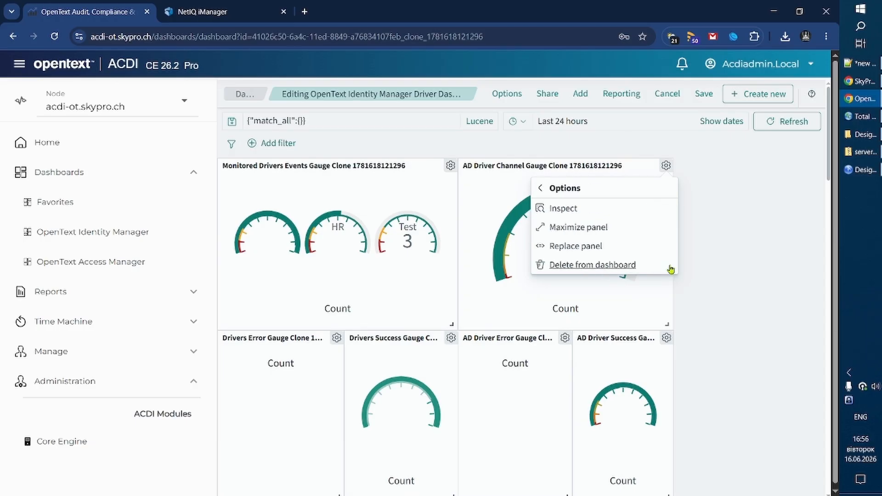
{"action": "left_click", "coordinate": [543, 186]}
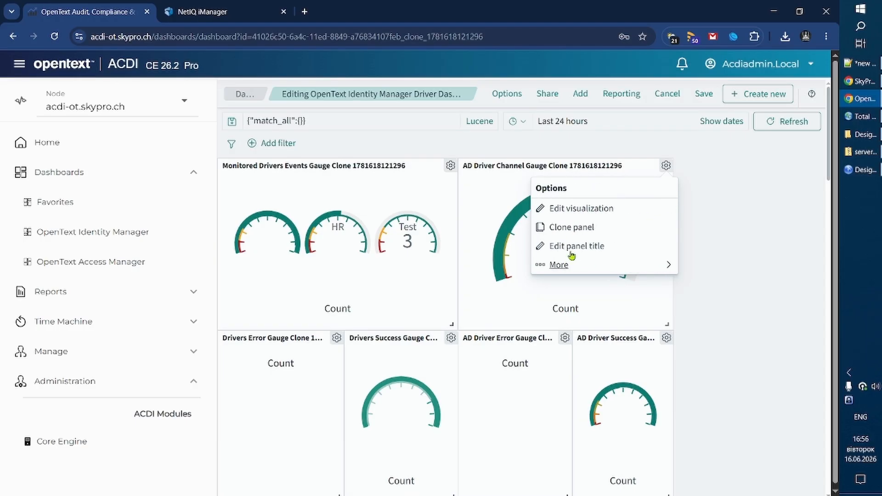
{"action": "left_click", "coordinate": [574, 210]}
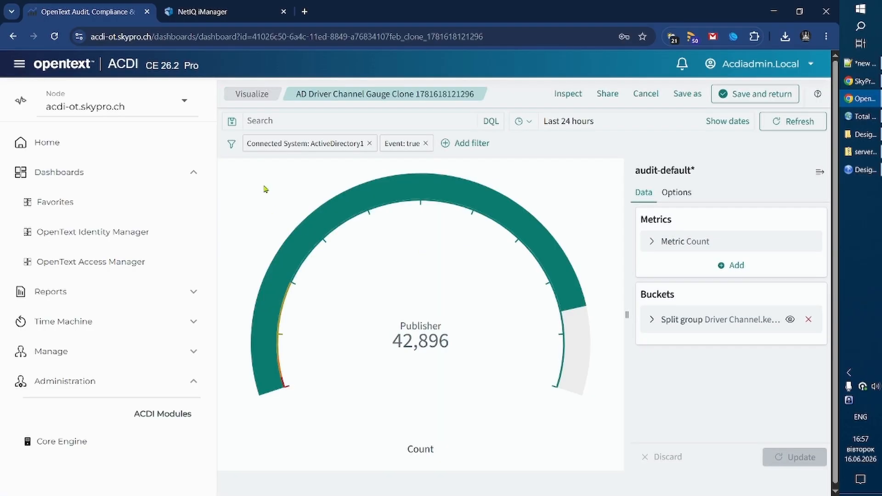
{"action": "left_click", "coordinate": [278, 144]}
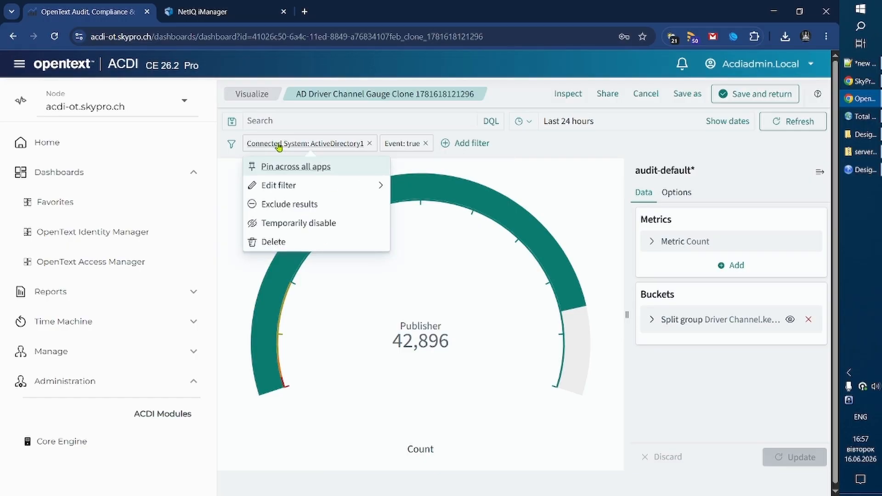
{"action": "left_click", "coordinate": [278, 185]}
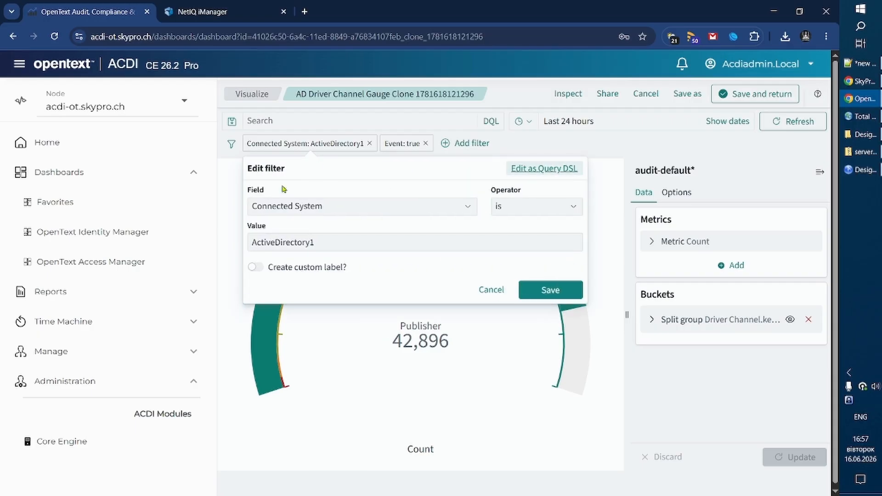
{"action": "left_click_drag", "start_coordinate": [364, 243], "coordinate": [230, 239]}
{"action": "type", "text": "Test"}
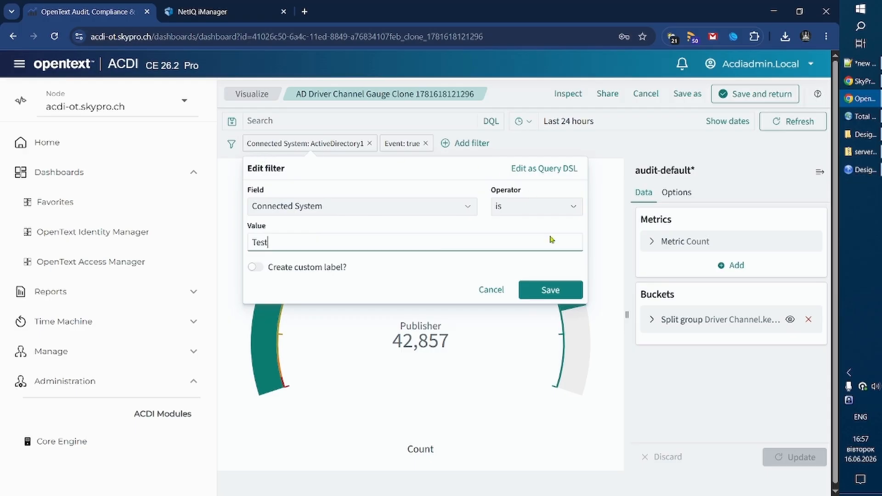
{"action": "left_click", "coordinate": [558, 293]}
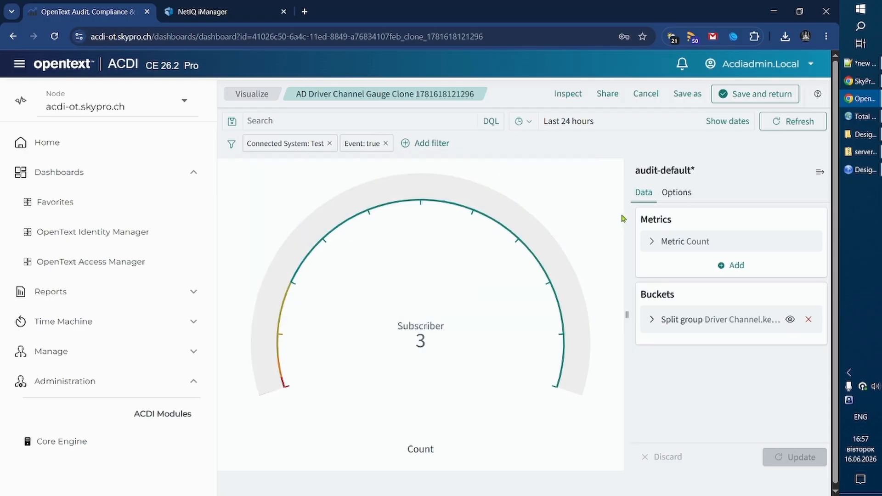
{"action": "left_click", "coordinate": [753, 94]}
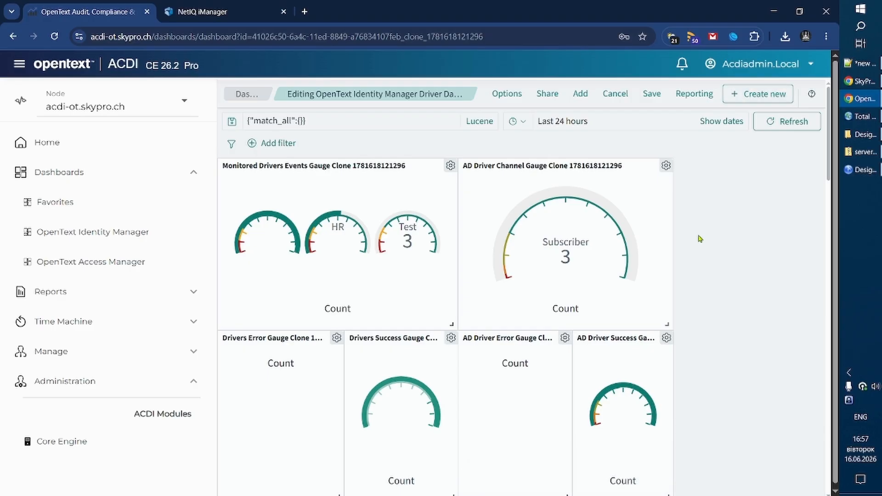
Retitle the edited AD Driver Channel Gauge panel as "Test Driver Channel Gauge".
{"action": "left_click", "coordinate": [666, 166]}
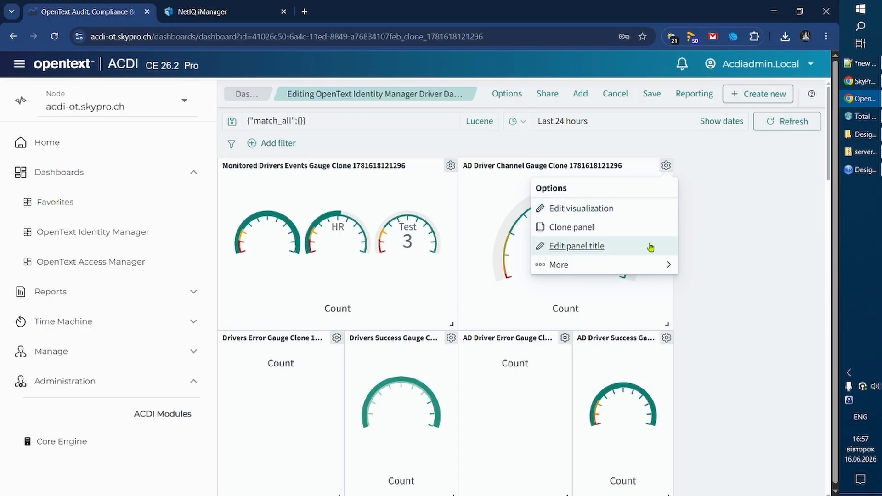
{"action": "left_click", "coordinate": [620, 245]}
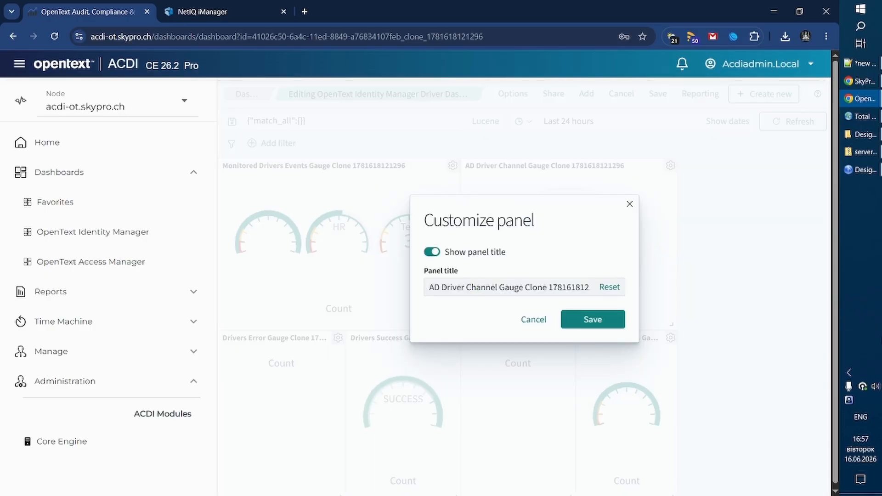
{"action": "left_click", "coordinate": [476, 287]}
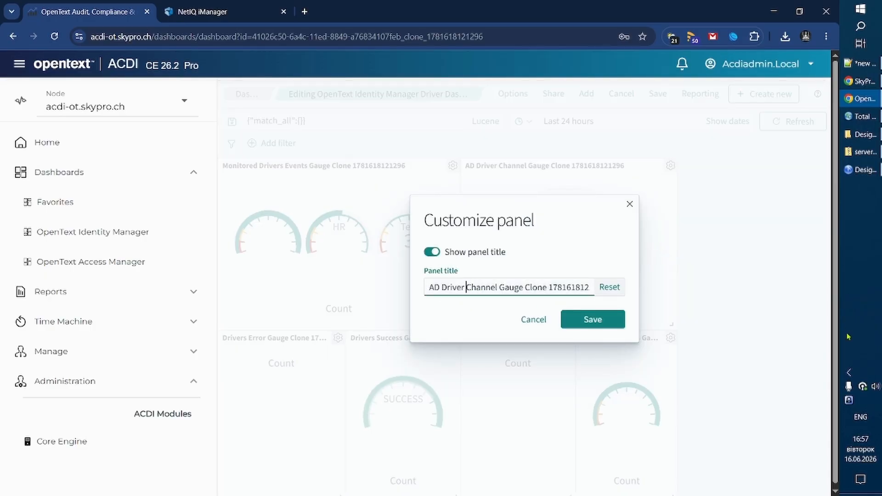
{"action": "key", "text": "Delete"}
{"action": "key", "text": "Delete"}
{"action": "type", "text": "Test"}
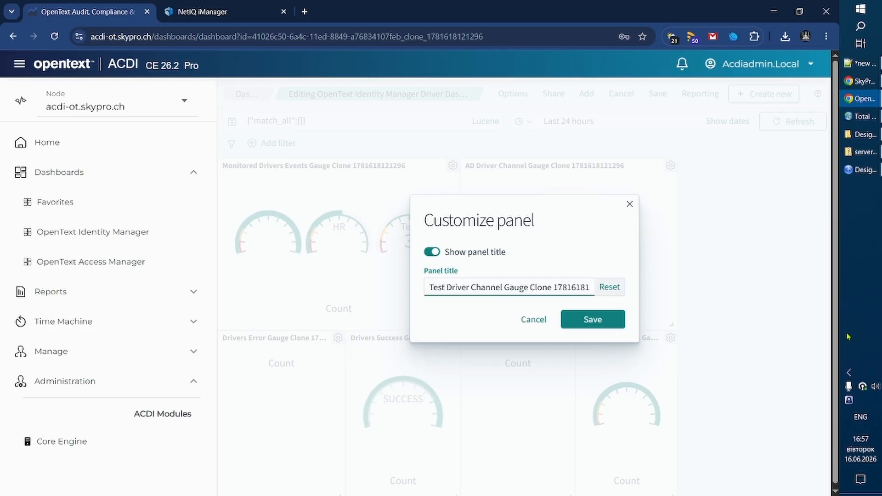
{"action": "key", "text": "shift+End"}
{"action": "key", "text": "BackSpace"}
{"action": "left_click", "coordinate": [594, 320]}
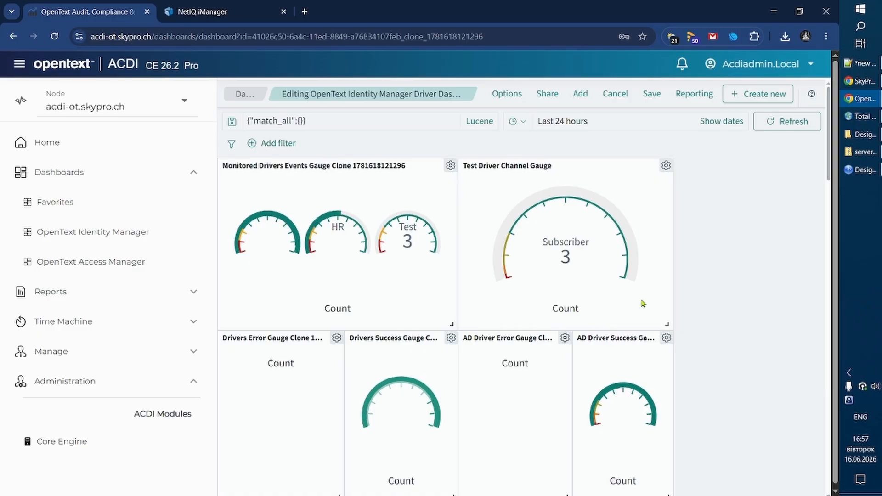
Save the dashboard under its existing title and look over its remaining panels.
{"action": "left_click", "coordinate": [652, 94]}
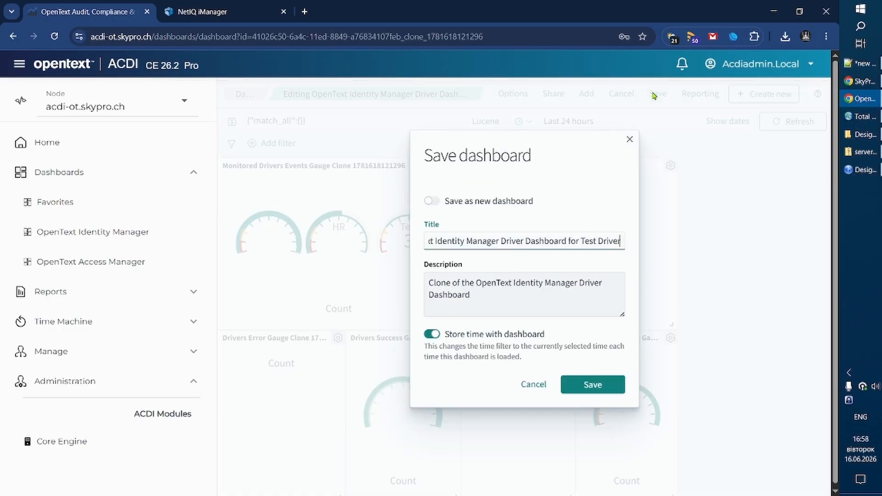
{"action": "left_click", "coordinate": [588, 386]}
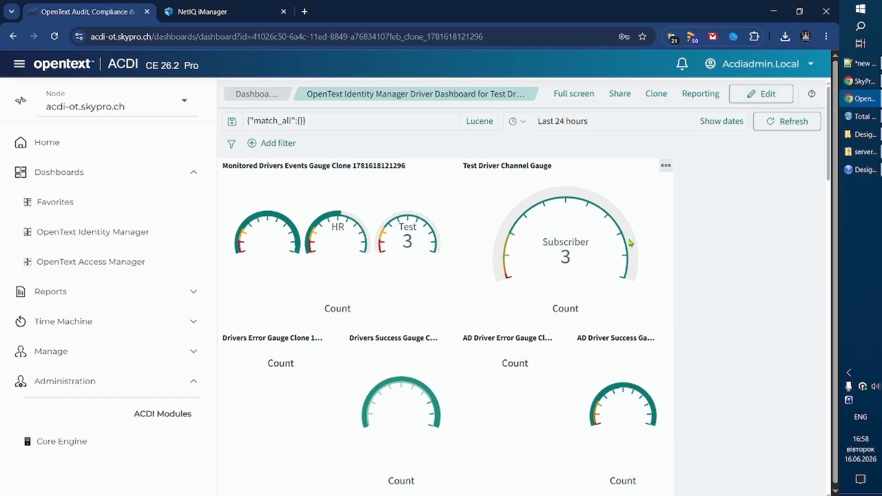
{"action": "scroll", "coordinate": [467, 274], "scroll_direction": "down", "scroll_amount": 6}
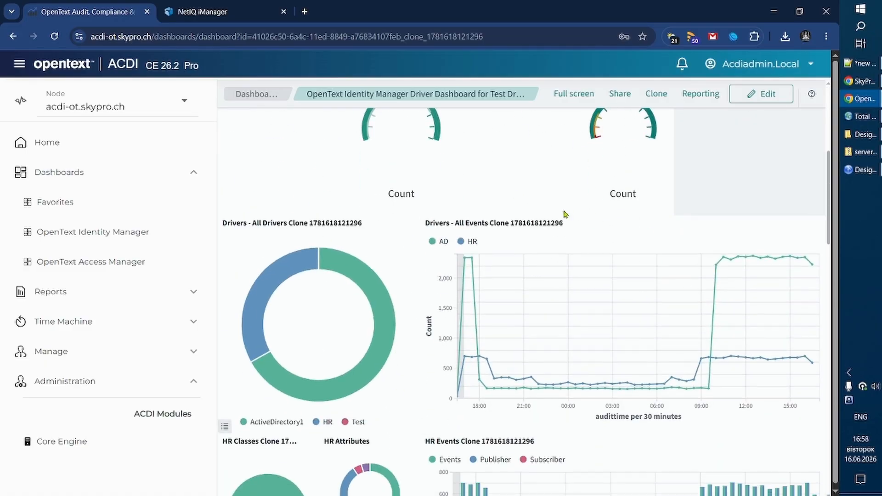
{"action": "scroll", "coordinate": [570, 257], "scroll_direction": "down", "scroll_amount": 4}
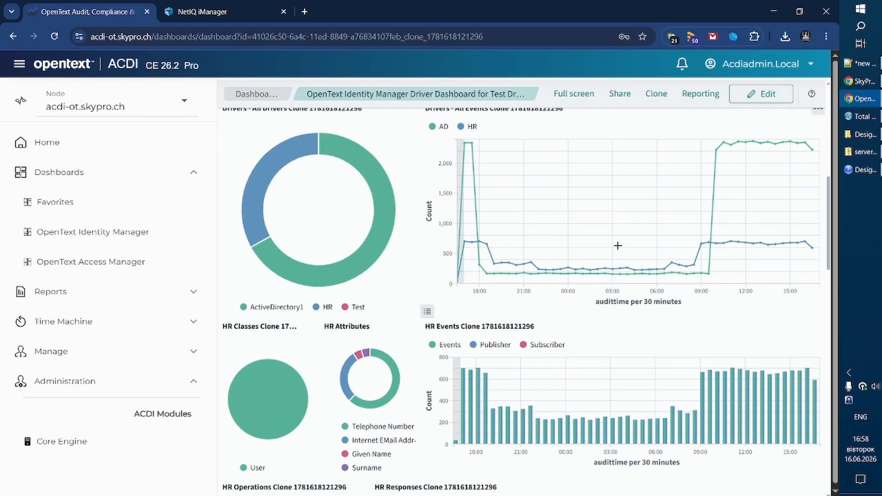
{"action": "scroll", "coordinate": [617, 245], "scroll_direction": "up", "scroll_amount": 10}
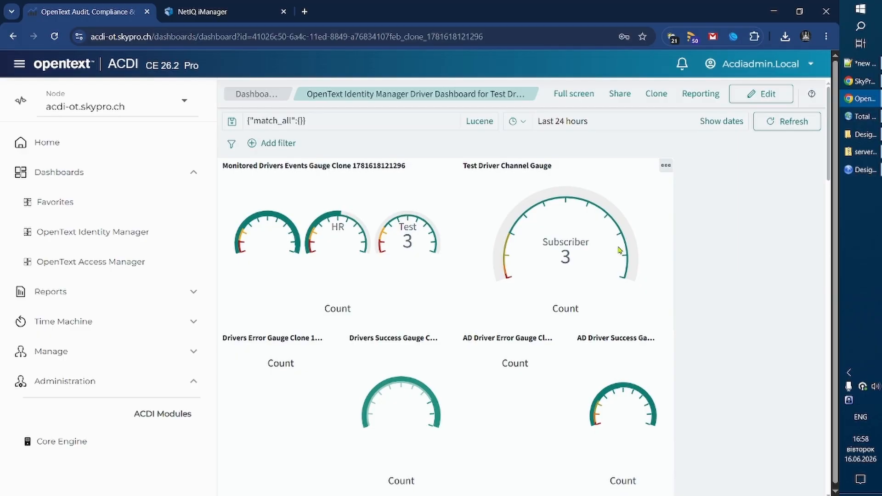
Go to the OpenText Identity Manager reports and load the OpenText Identity Manager Audit Driver Events report.
{"action": "left_click", "coordinate": [195, 291]}
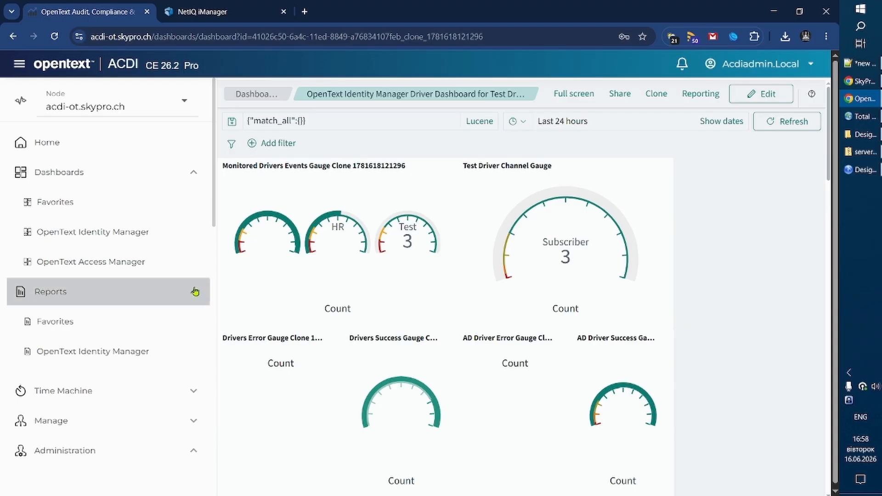
{"action": "left_click", "coordinate": [115, 352]}
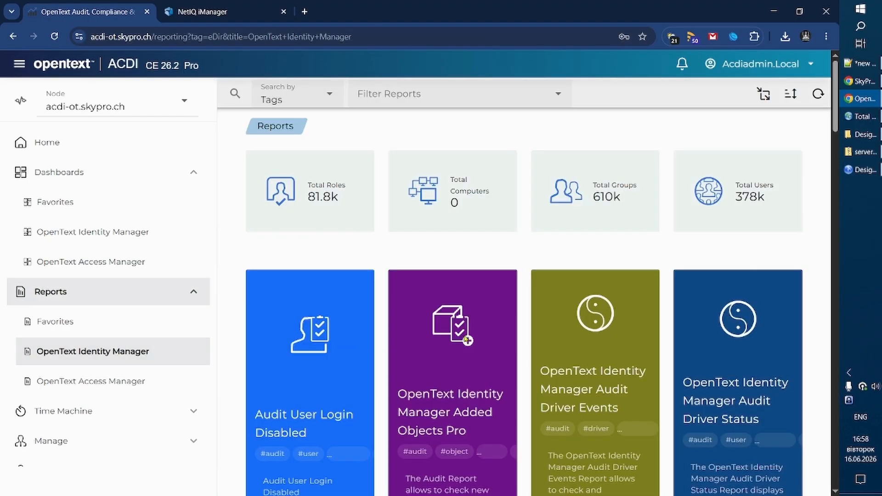
{"action": "scroll", "coordinate": [480, 338], "scroll_direction": "down", "scroll_amount": 3}
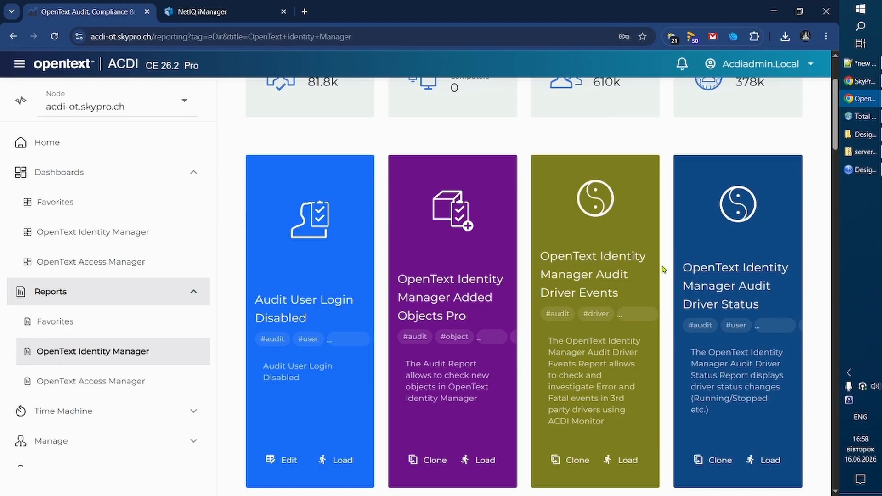
{"action": "scroll", "coordinate": [662, 270], "scroll_direction": "down", "scroll_amount": 3}
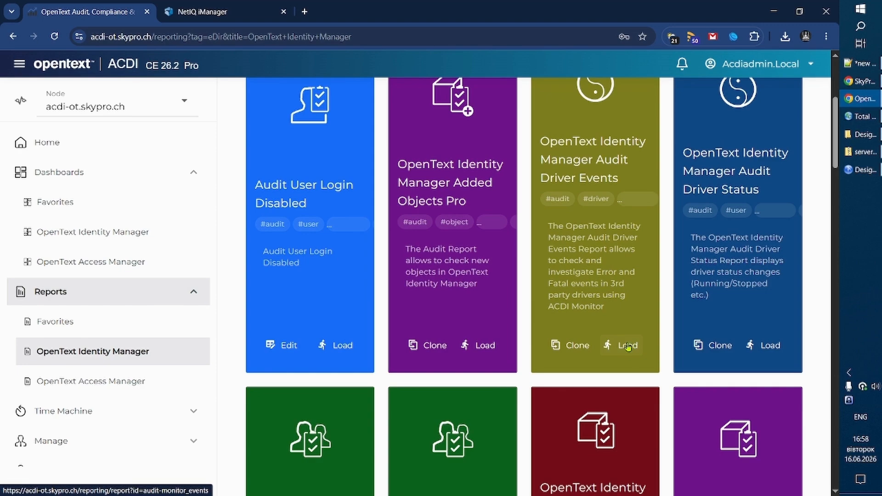
{"action": "left_click", "coordinate": [627, 346]}
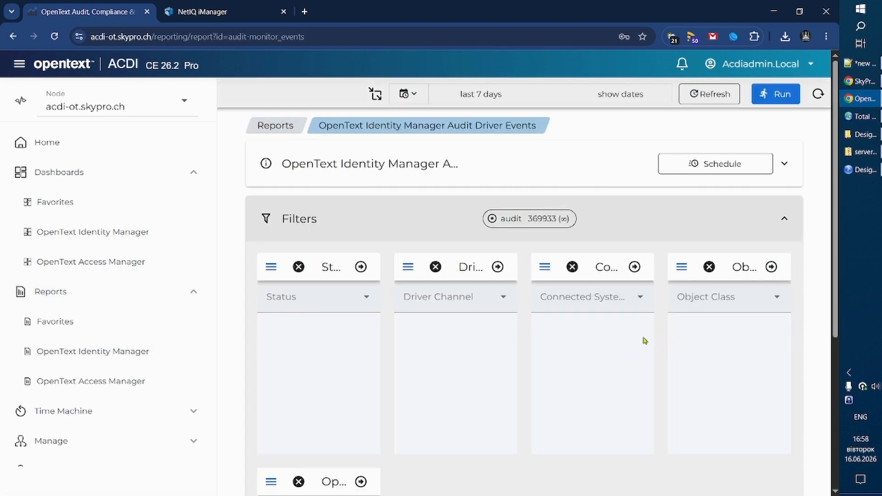
Filter the report by the connected system Test and run it.
{"action": "left_click", "coordinate": [627, 298]}
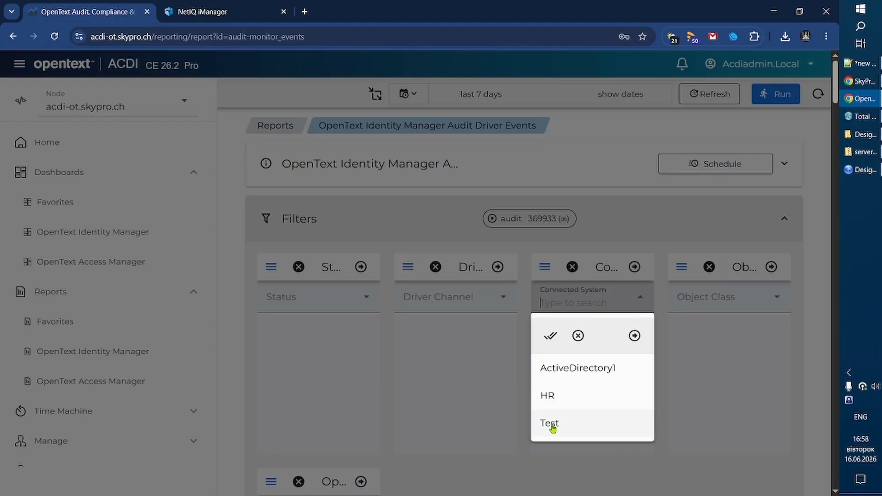
{"action": "left_click", "coordinate": [552, 423]}
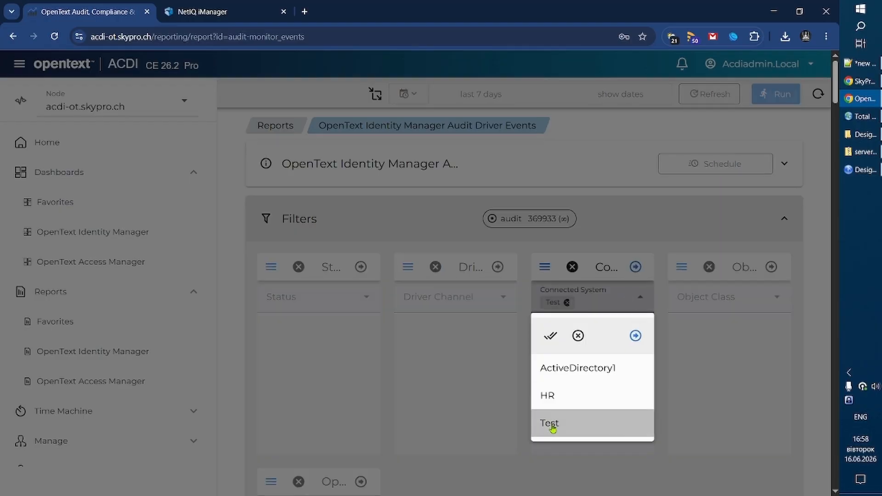
{"action": "left_click", "coordinate": [635, 336]}
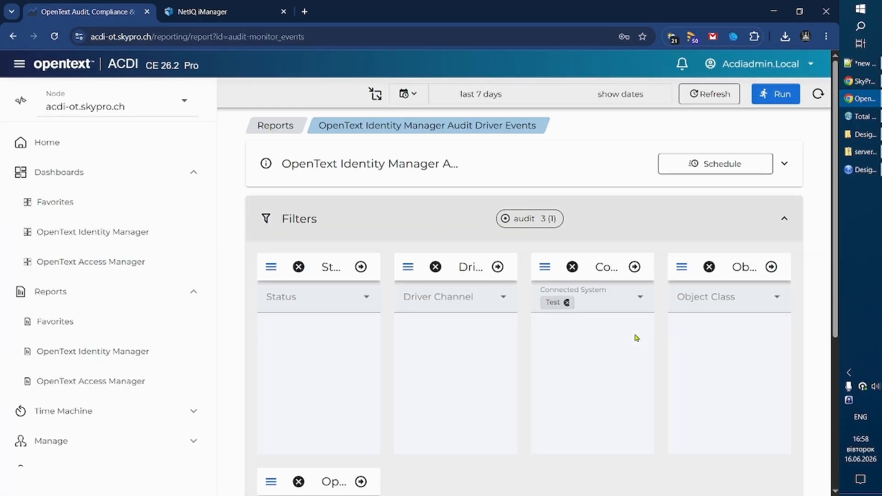
{"action": "left_click", "coordinate": [776, 106]}
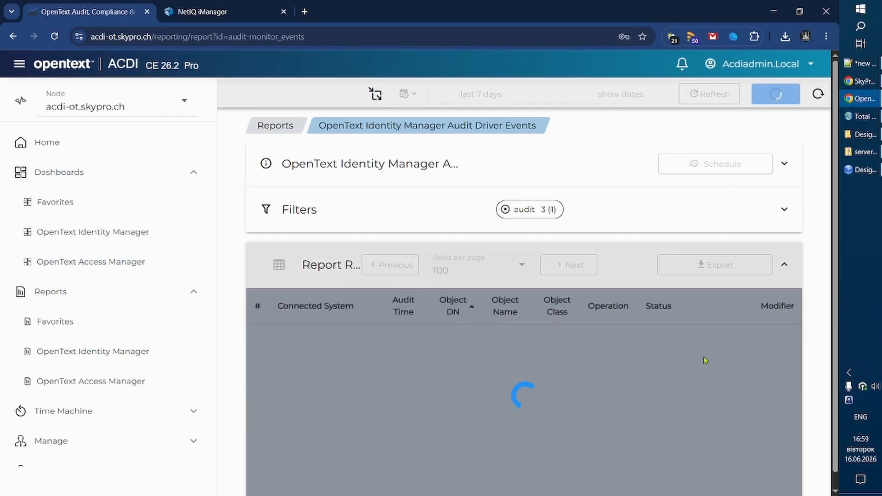
Collapse the side navigation and examine the first audited event, highlighting the removed and added telephone number values in its Event Doc.
{"action": "left_click", "coordinate": [20, 64]}
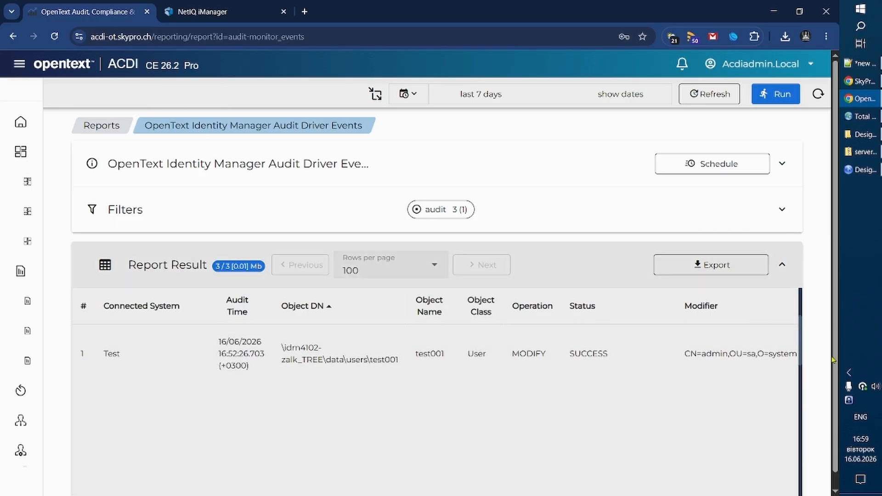
{"action": "scroll", "coordinate": [620, 368], "scroll_direction": "down", "scroll_amount": 1}
{"action": "scroll", "coordinate": [492, 369], "scroll_direction": "up", "scroll_amount": 1}
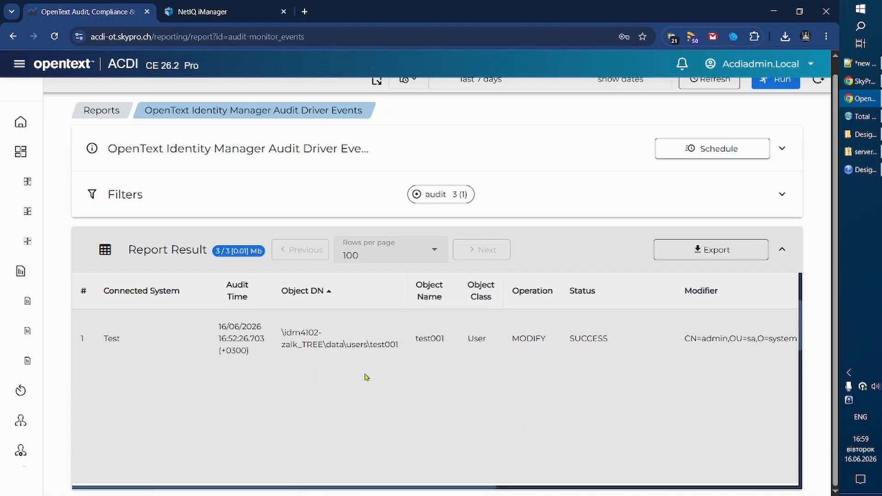
{"action": "left_click_drag", "start_coordinate": [780, 339], "coordinate": [814, 341]}
{"action": "left_click", "coordinate": [732, 359]}
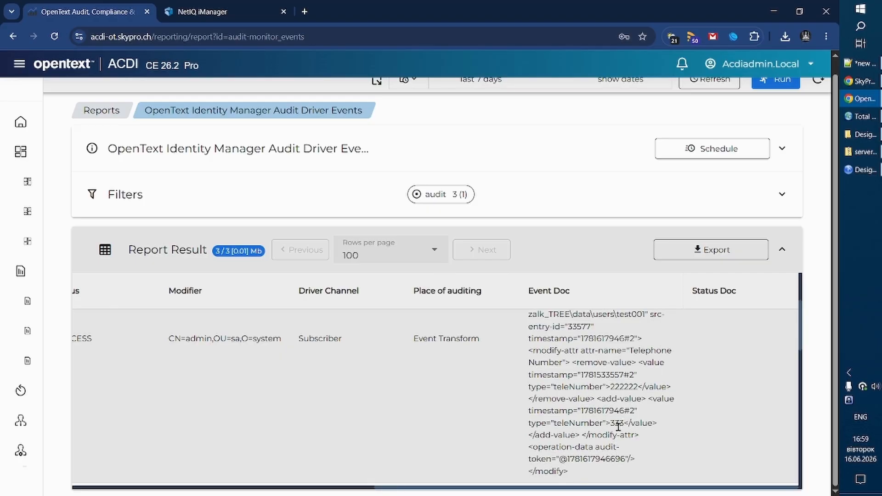
{"action": "double_click", "coordinate": [616, 387]}
{"action": "left_click_drag", "start_coordinate": [603, 367], "coordinate": [630, 386]}
{"action": "left_click_drag", "start_coordinate": [611, 422], "coordinate": [619, 422]}
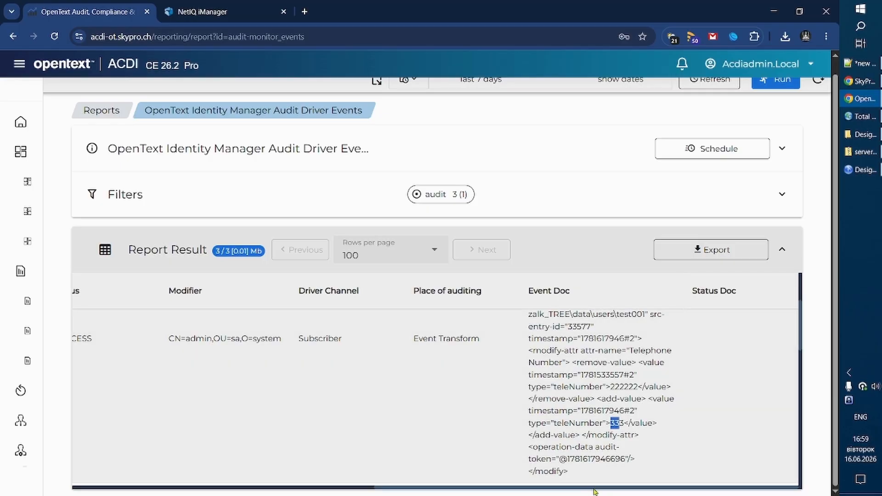
Return to the first columns of the report result and look through the remaining audited events for test001.
{"action": "left_click_drag", "start_coordinate": [595, 490], "coordinate": [255, 493]}
{"action": "scroll", "coordinate": [393, 380], "scroll_direction": "down", "scroll_amount": 7}
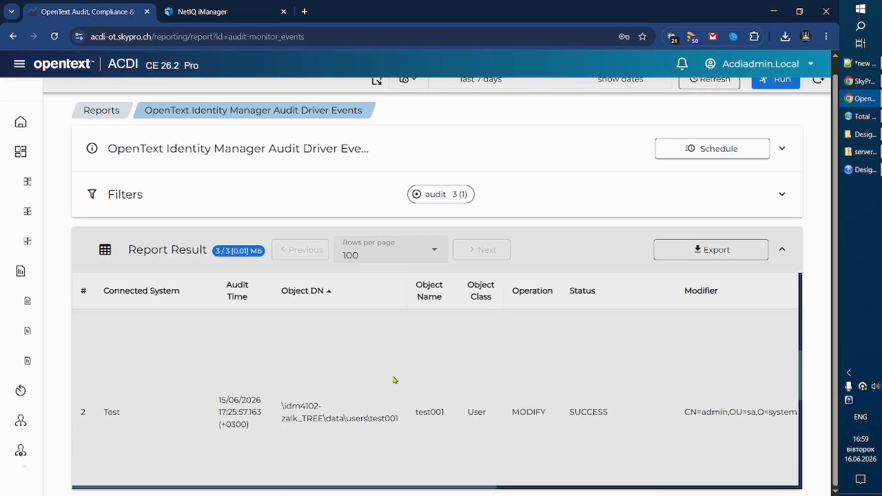
{"action": "scroll", "coordinate": [397, 386], "scroll_direction": "down", "scroll_amount": 4}
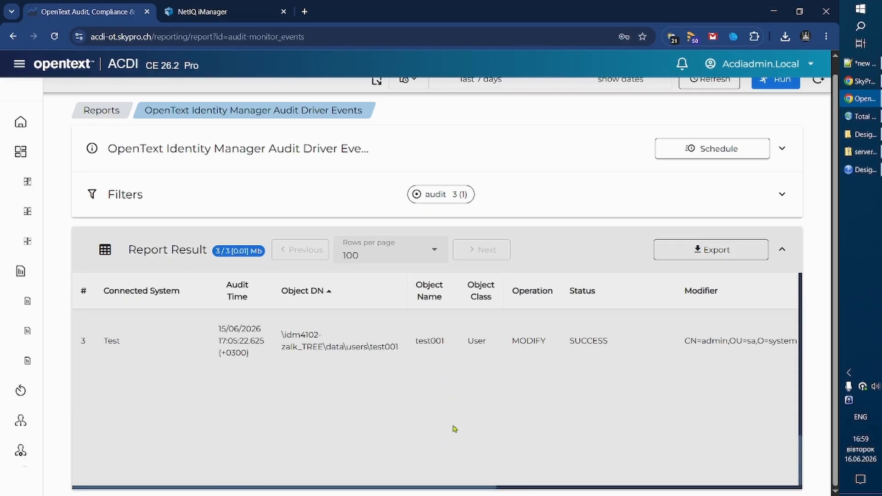